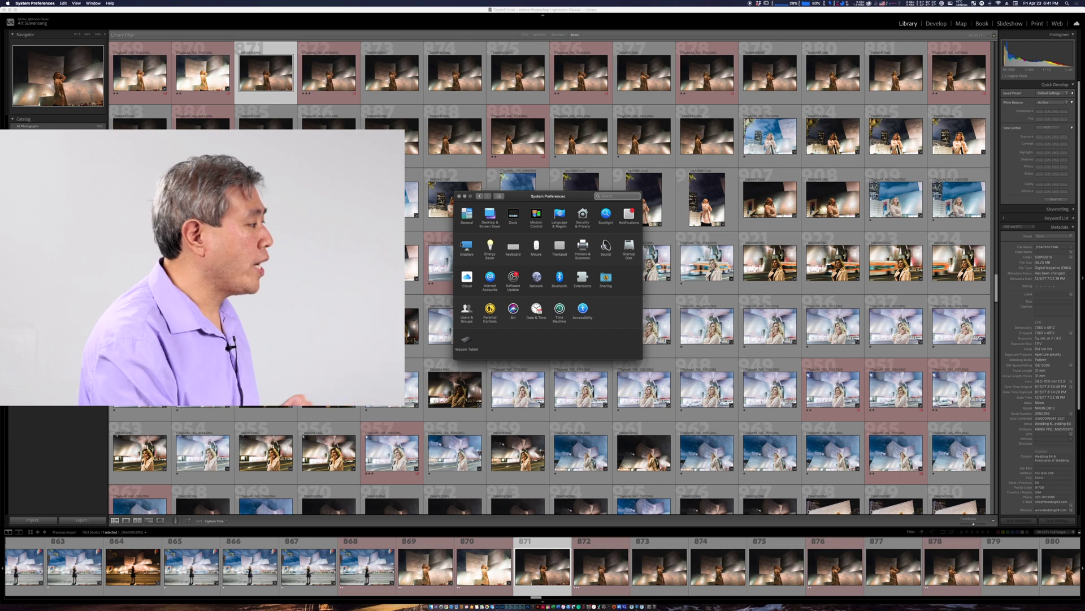
Step: Check the monitor's Scaled (More Space) resolution in Displays, then return to Lightroom Classic
left_click(466, 247)
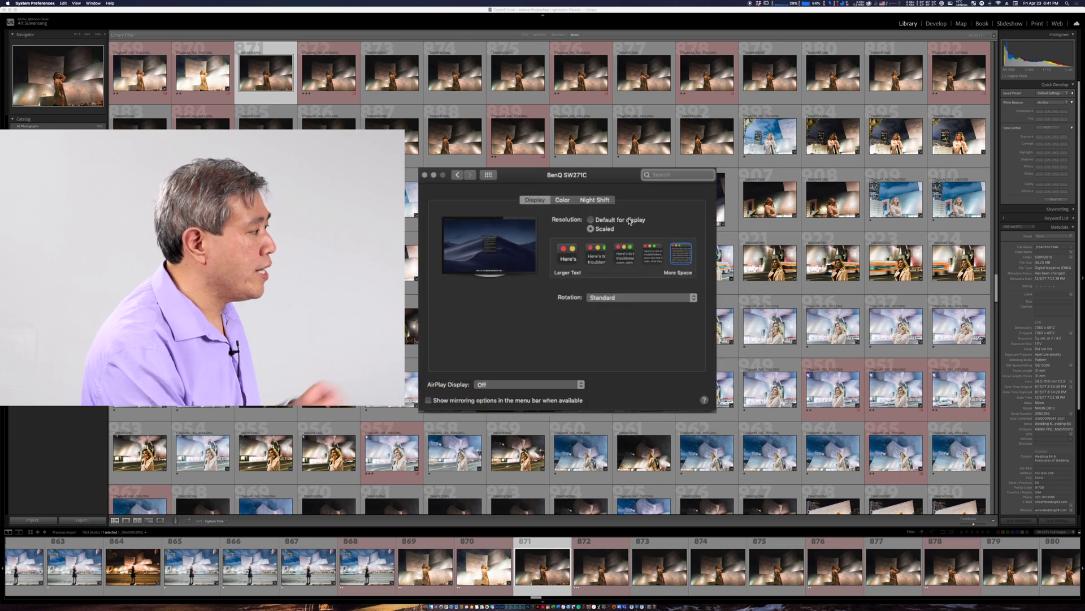
mouse_move(680, 263)
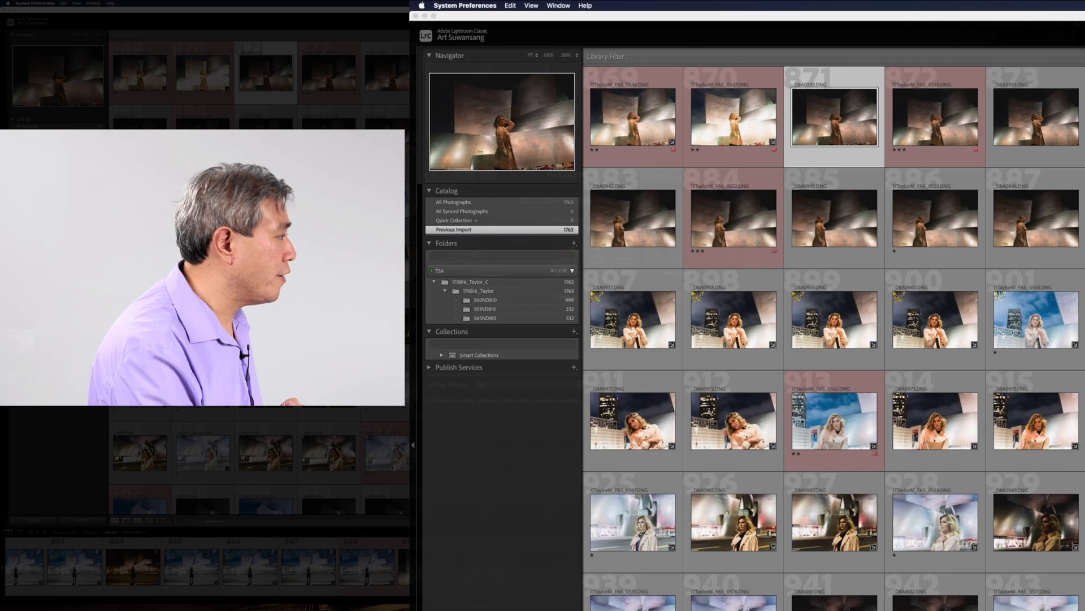
left_click(804, 36)
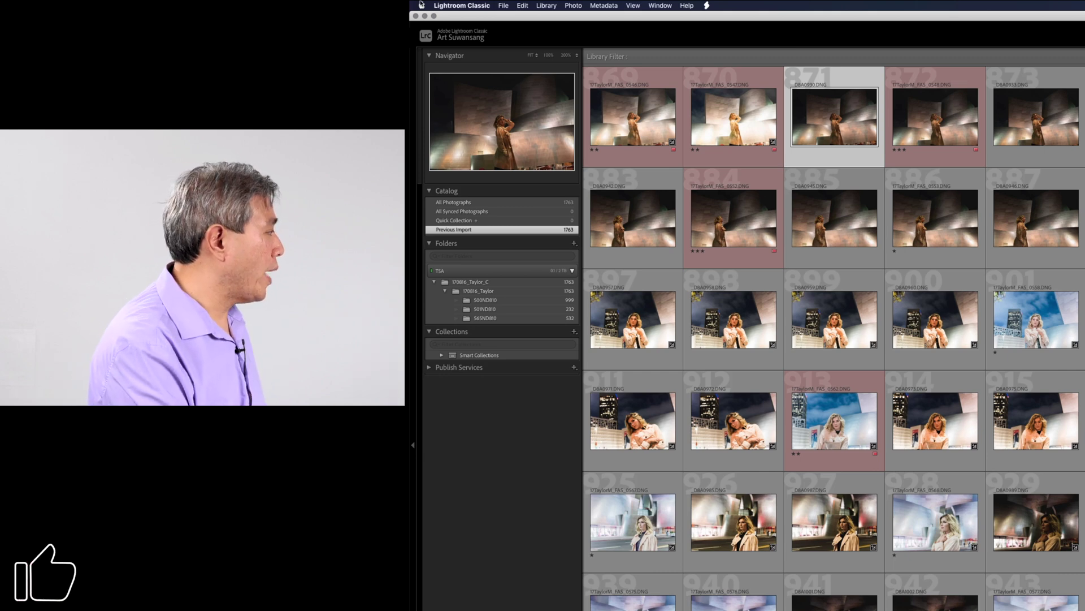
left_click(462, 5)
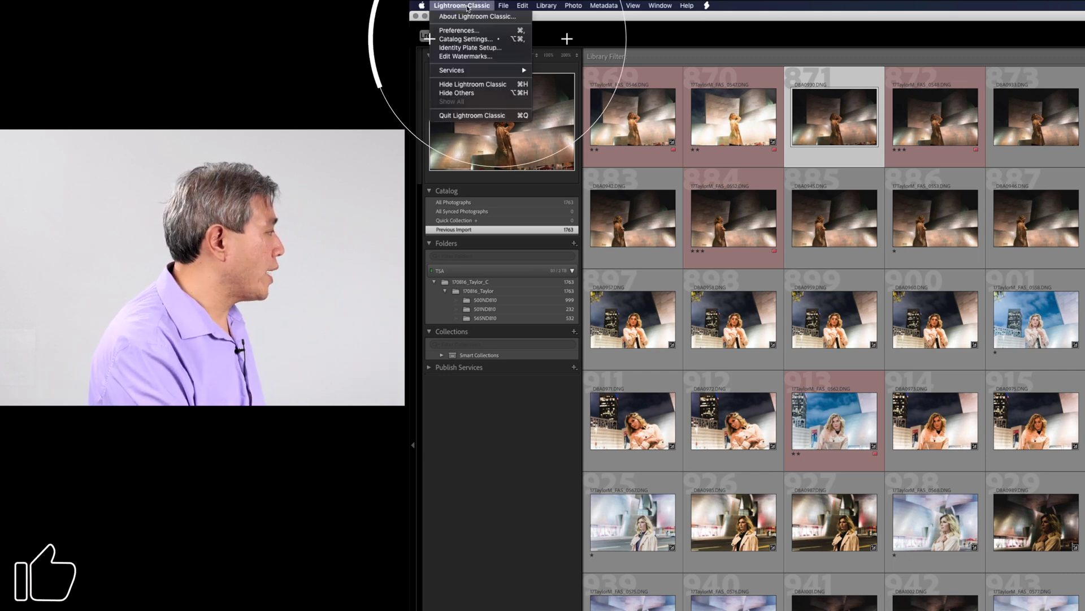
left_click(480, 40)
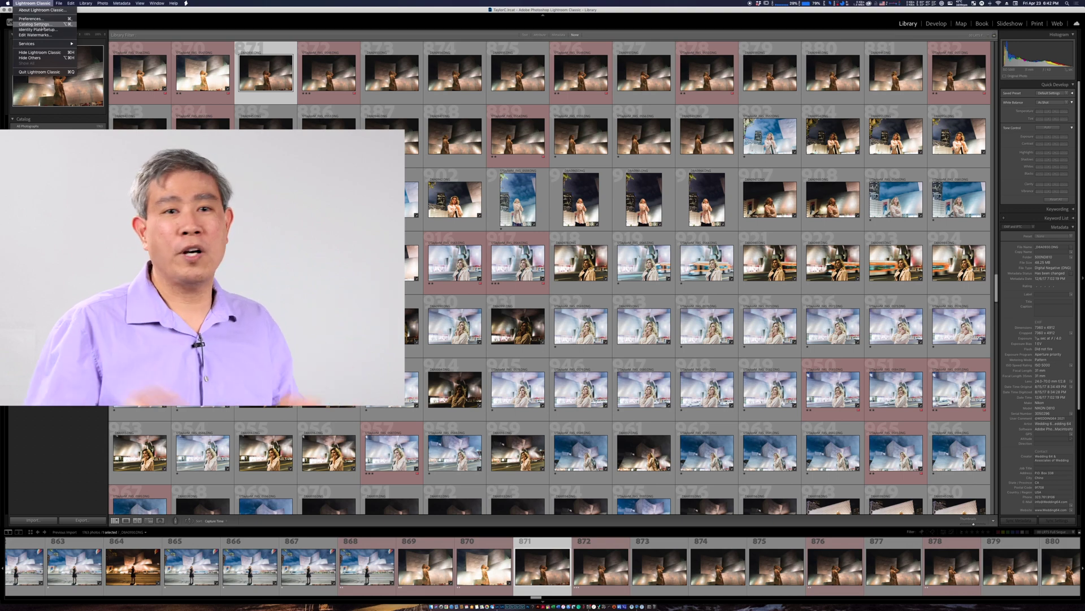
left_click(44, 24)
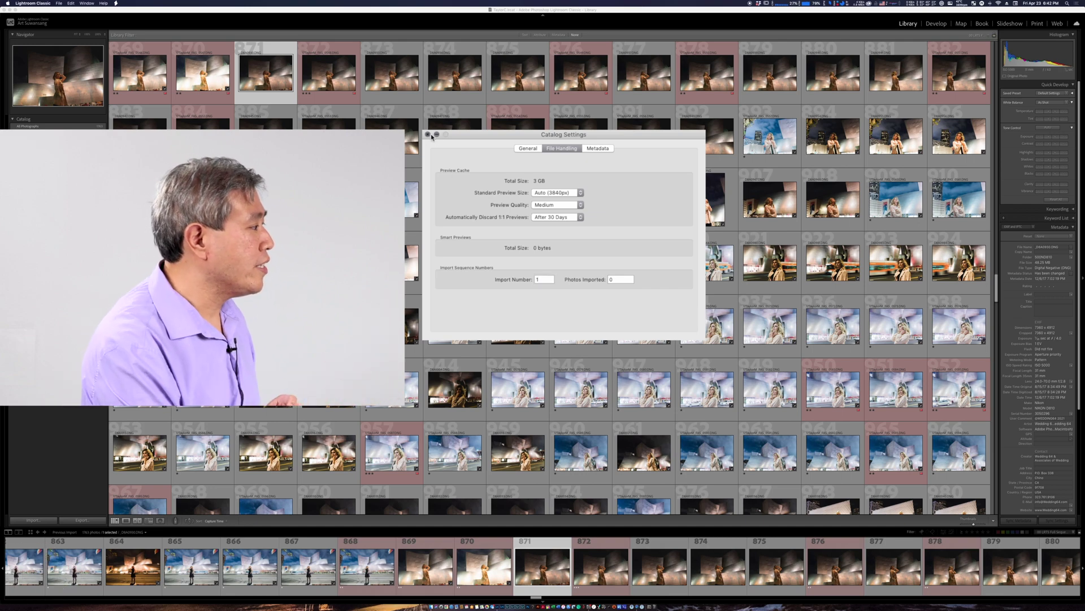
left_click(428, 135)
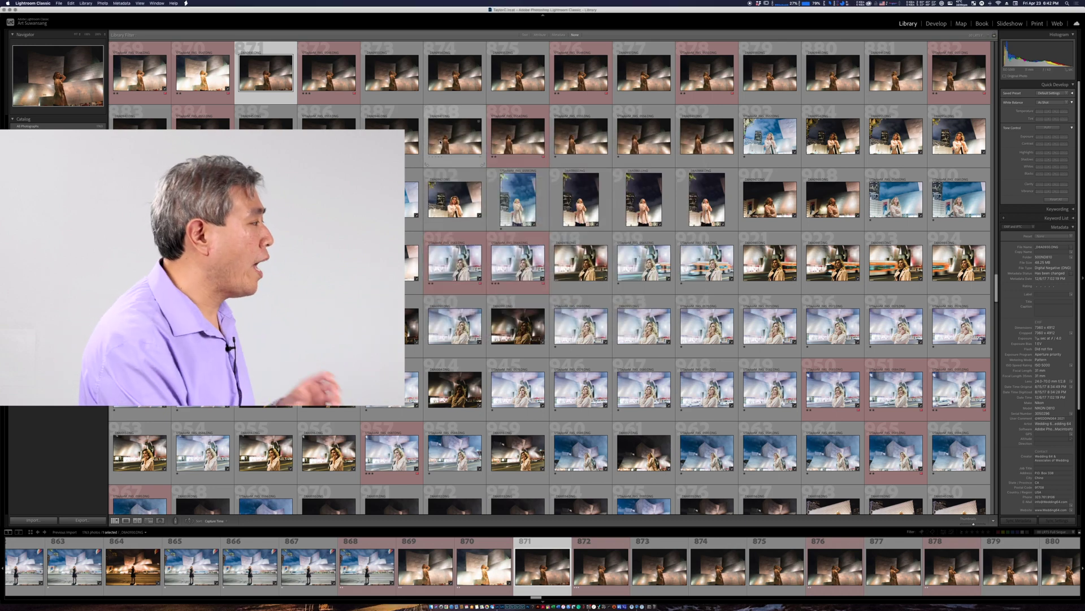
Step: View _D8A0930.DNG in Loupe, raise its exposure, cool its white balance, then advance
double_click(262, 79)
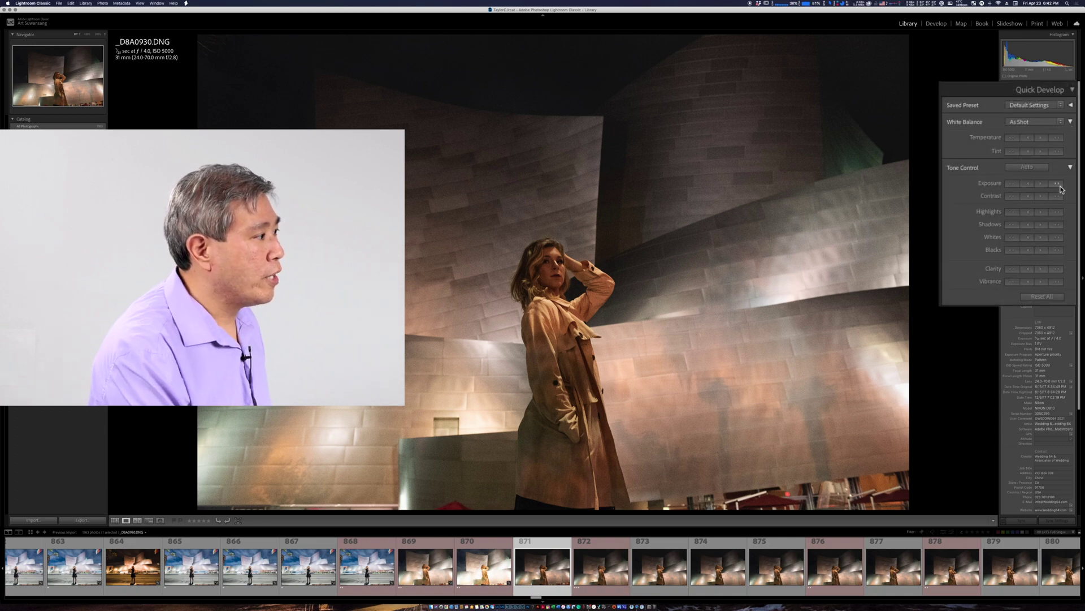
left_click(1057, 183)
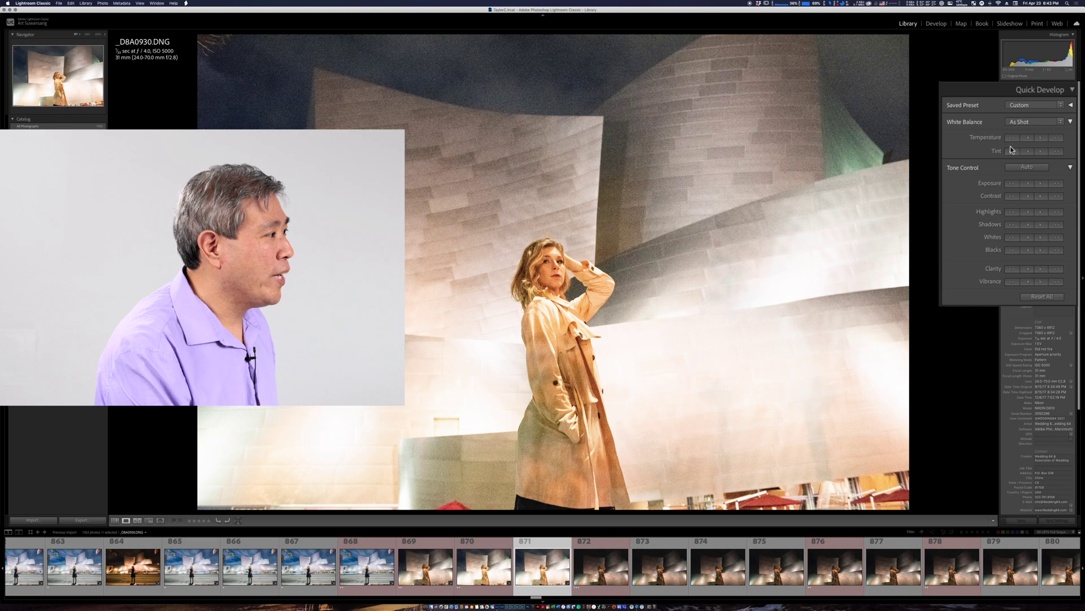
left_click(1012, 138)
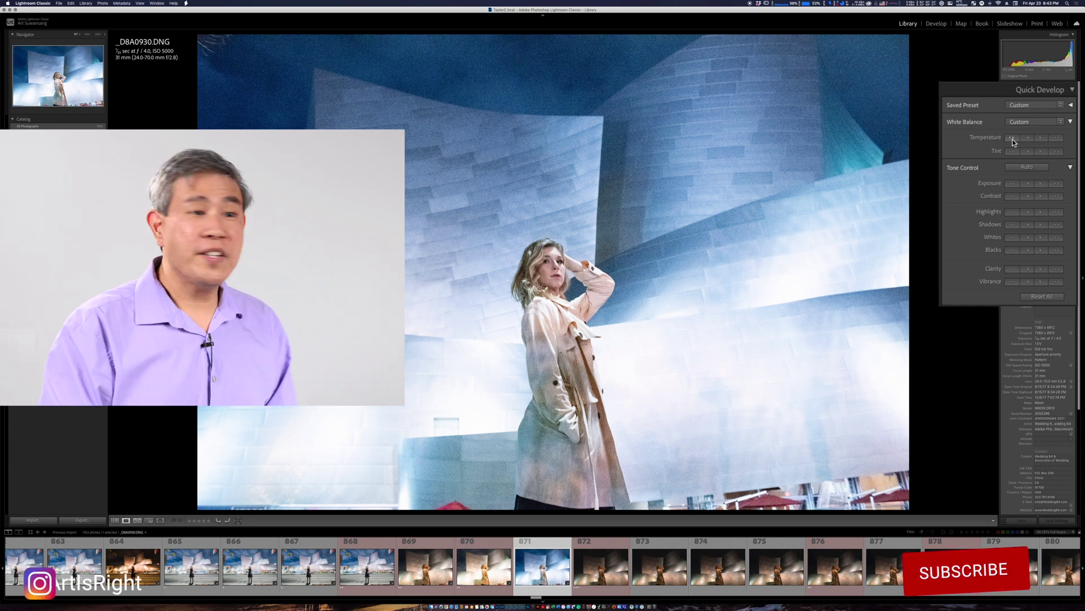
key("Right")
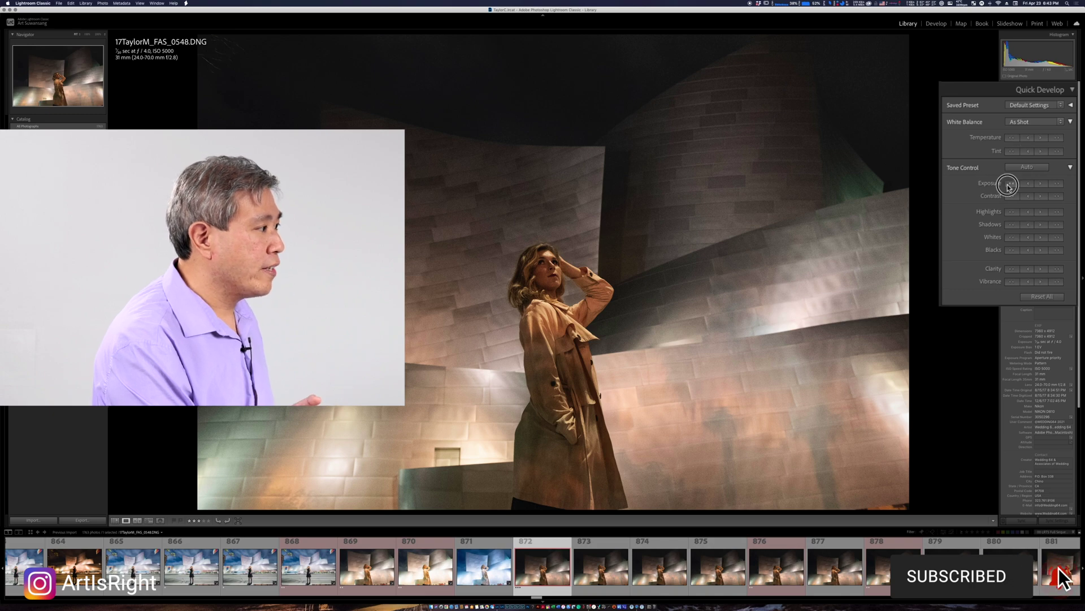
Step: Raise exposure, cool temperature, and lift shadows and blacks on 17TaylorM_FAS_0548.DNG, then open Catalog Settings
left_click(1057, 184)
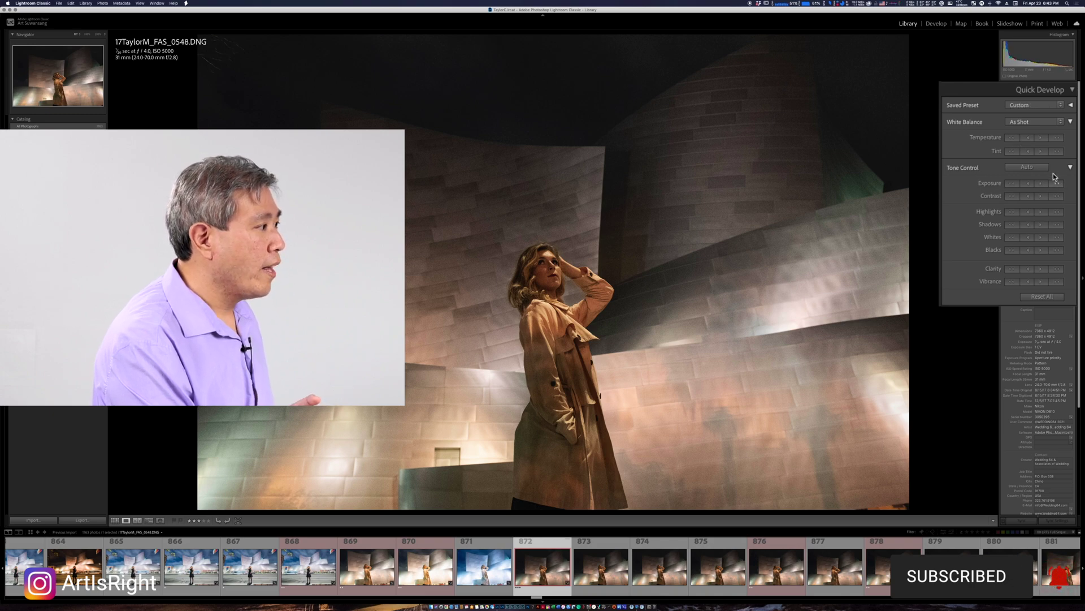
left_click(1012, 138)
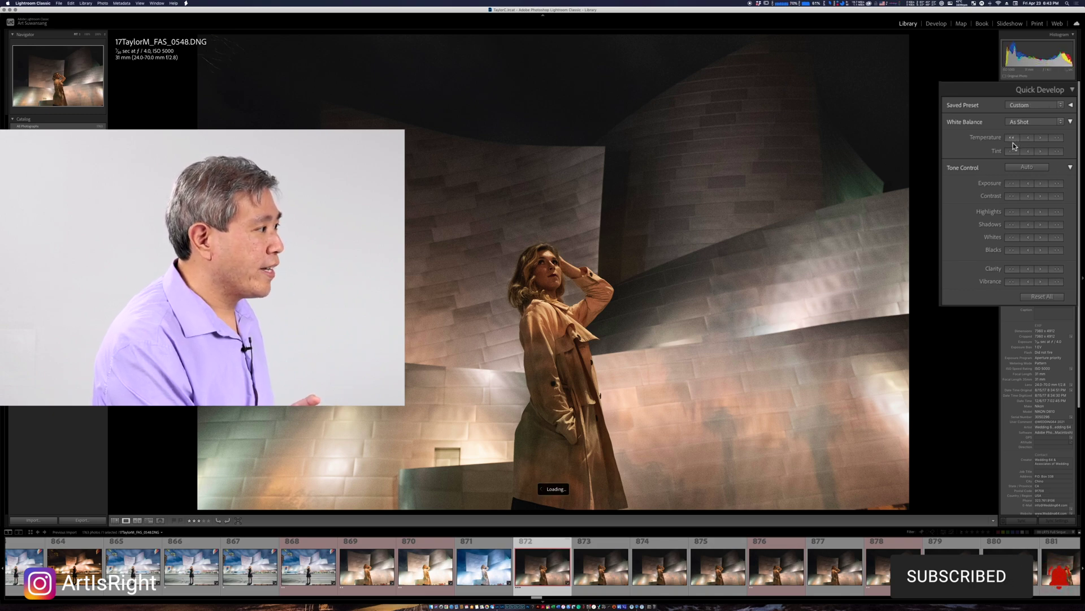
left_click(1062, 227)
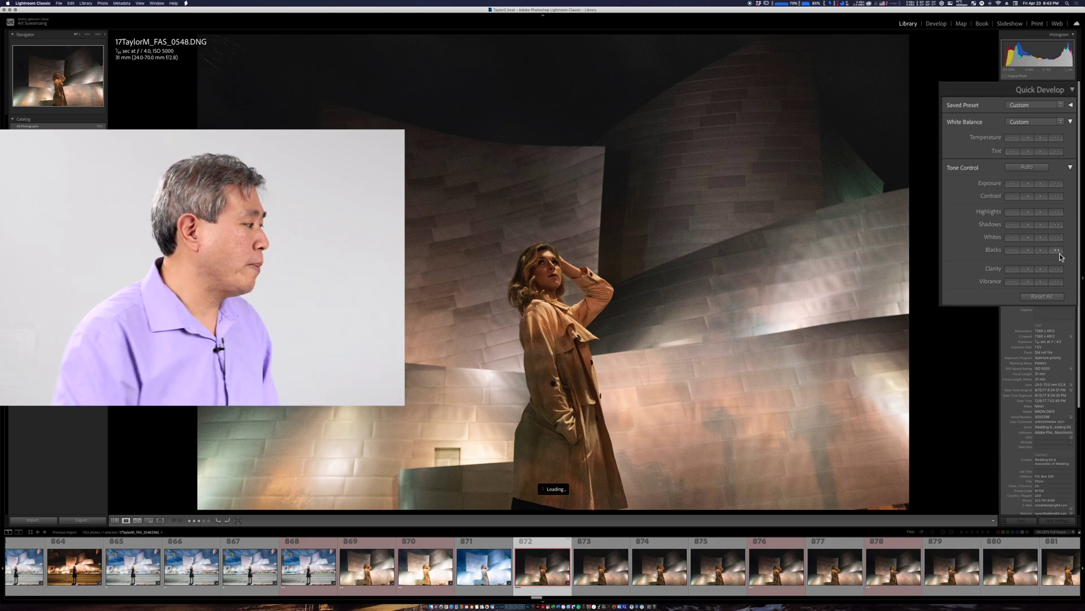
left_click(1059, 252)
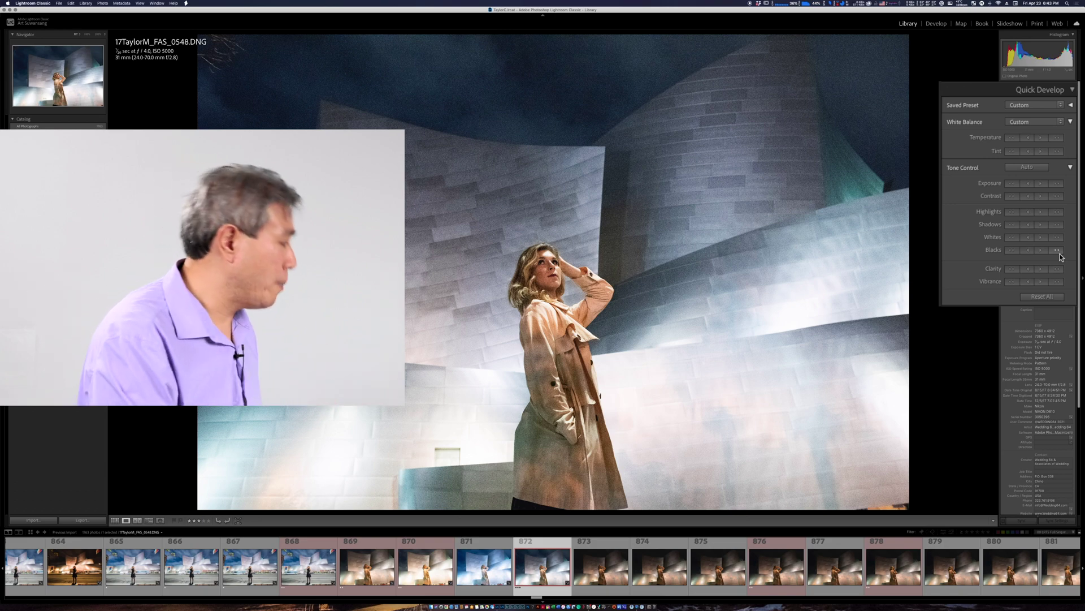
key("super+alt+comma")
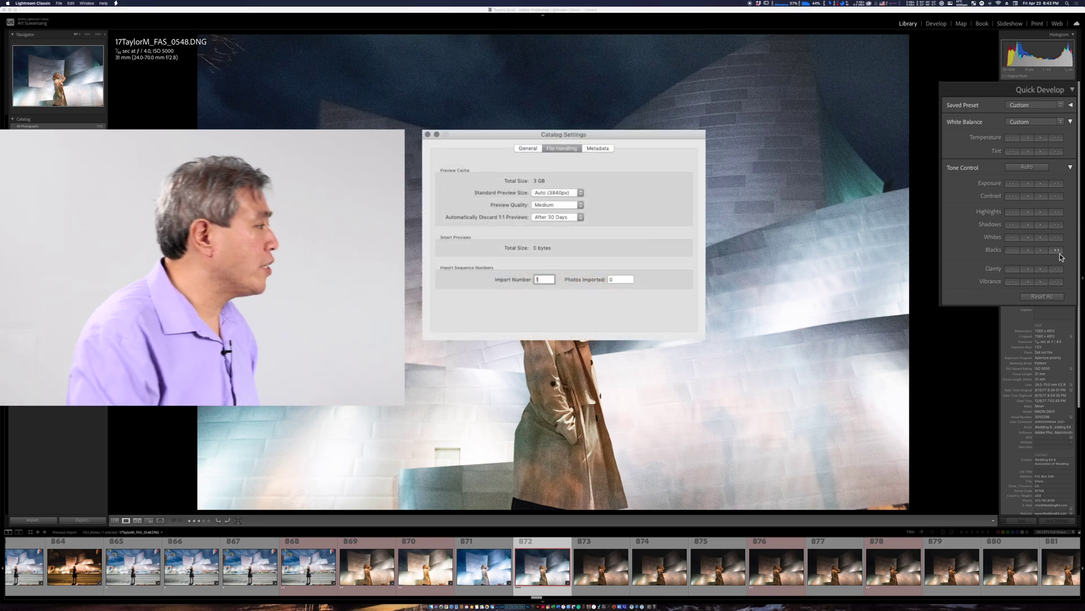
Step: Set Standard Preview Size to 2880 pixels, close Catalog Settings, and advance to photo 873
left_click(559, 194)
left_click(559, 195)
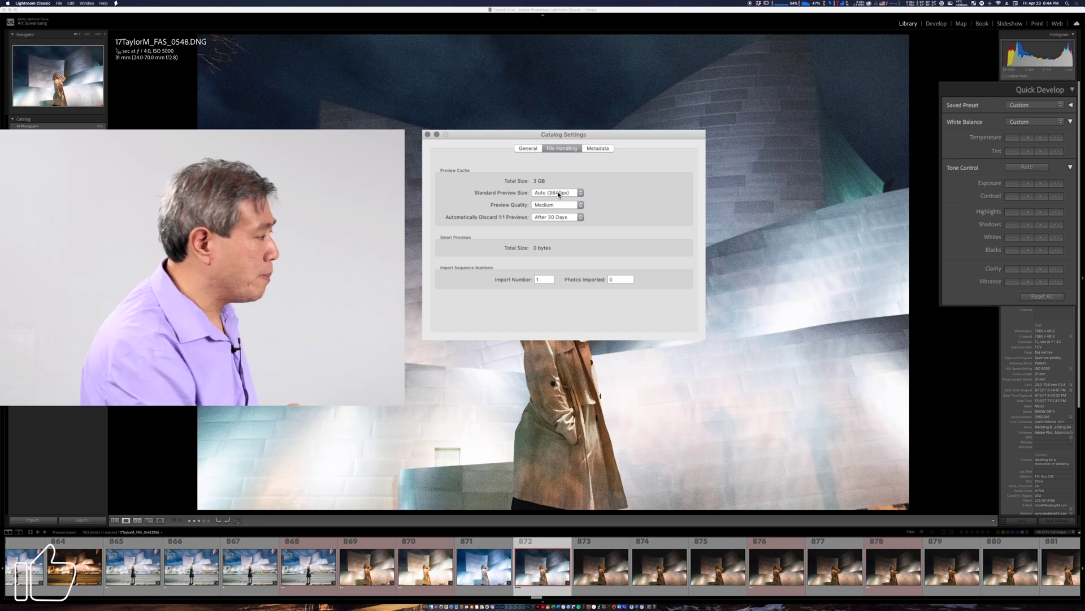
left_click(558, 193)
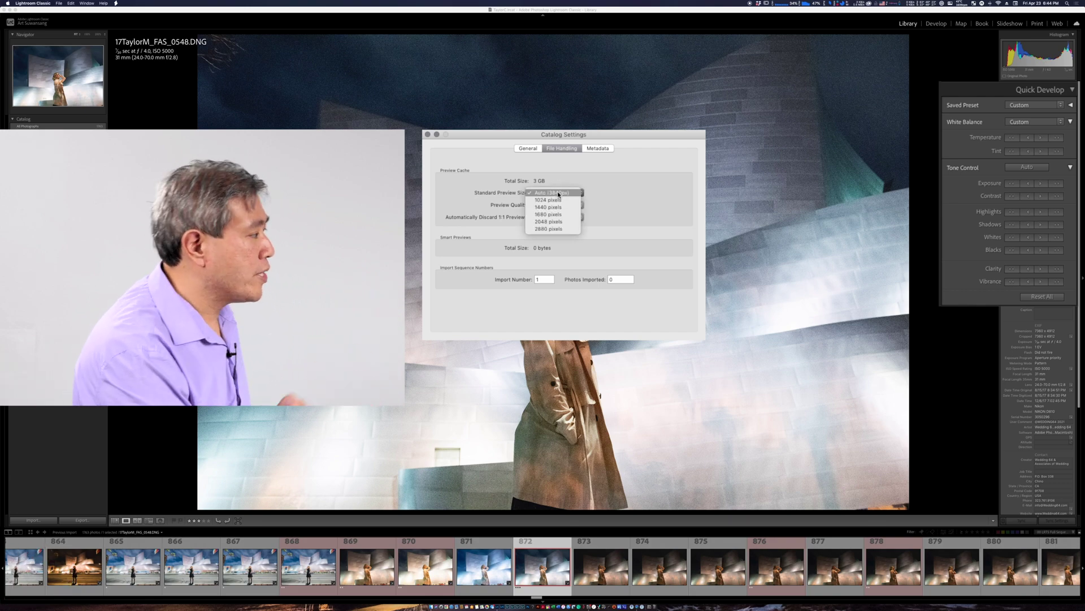
left_click(554, 229)
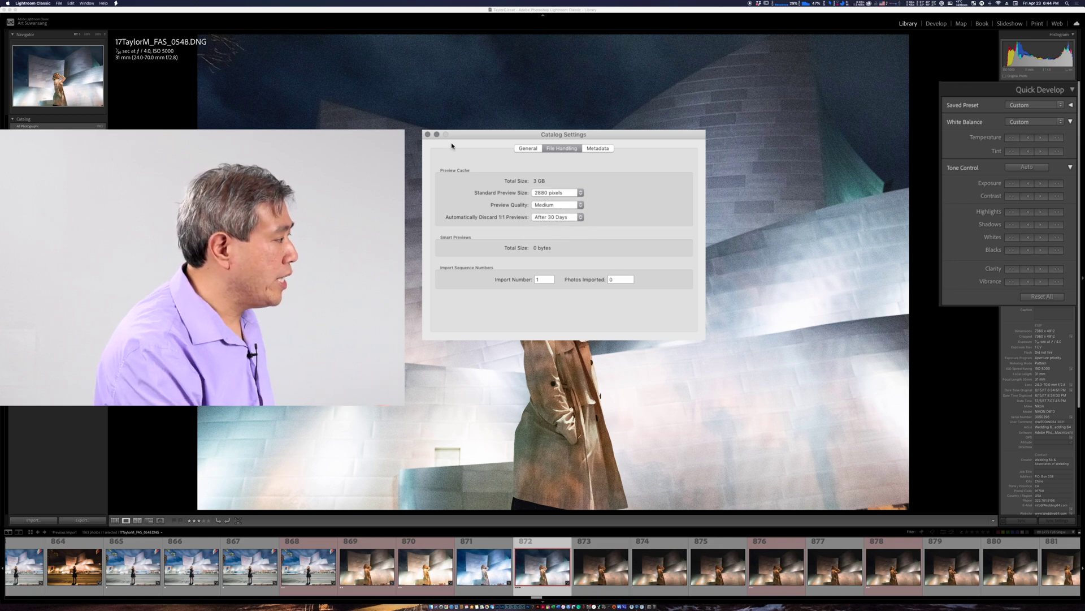
left_click(427, 134)
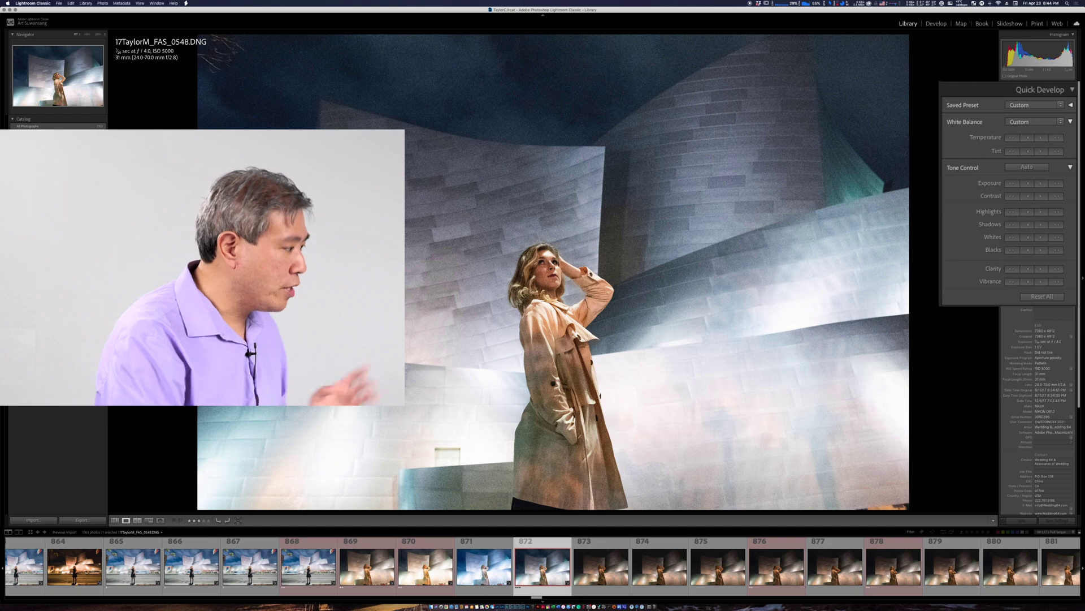
key("Right")
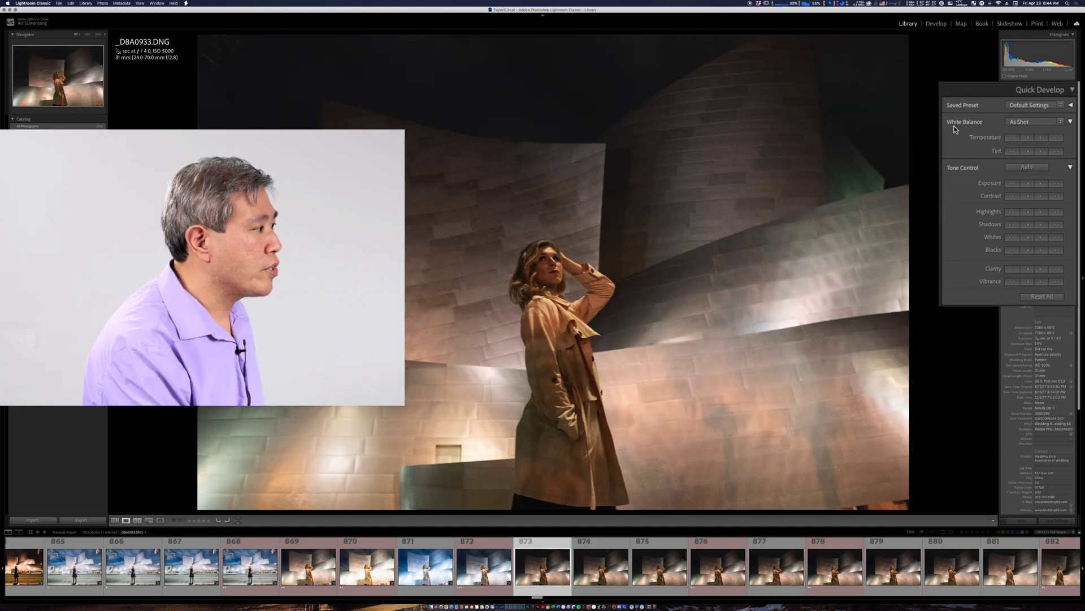
Step: Cool _D8A0933.DNG, raise its exposure twice and its highlights, then reopen Catalog Settings
left_click(1013, 137)
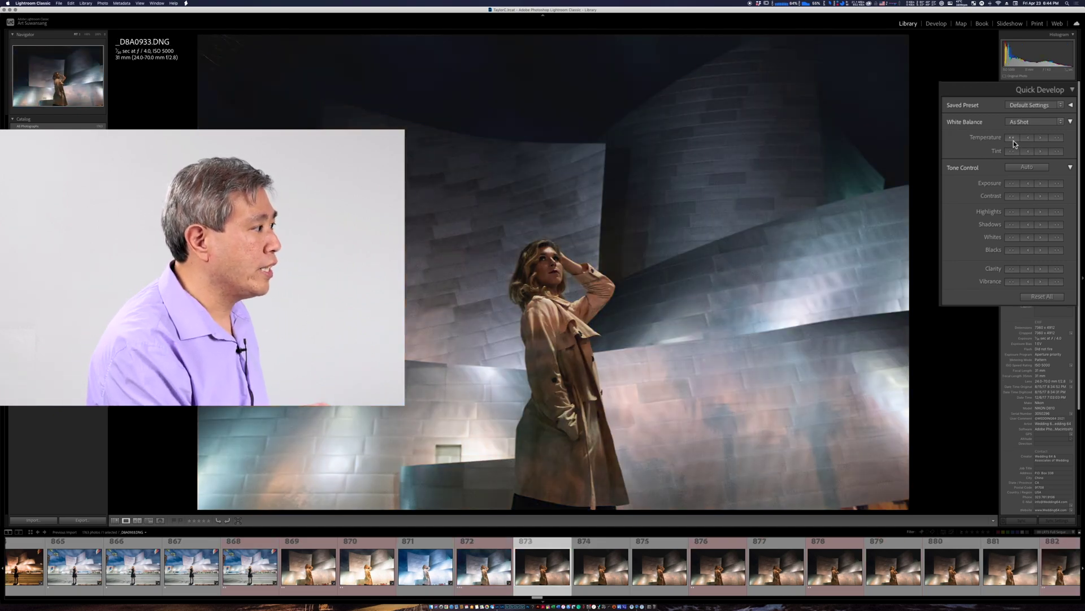
left_click(1058, 184)
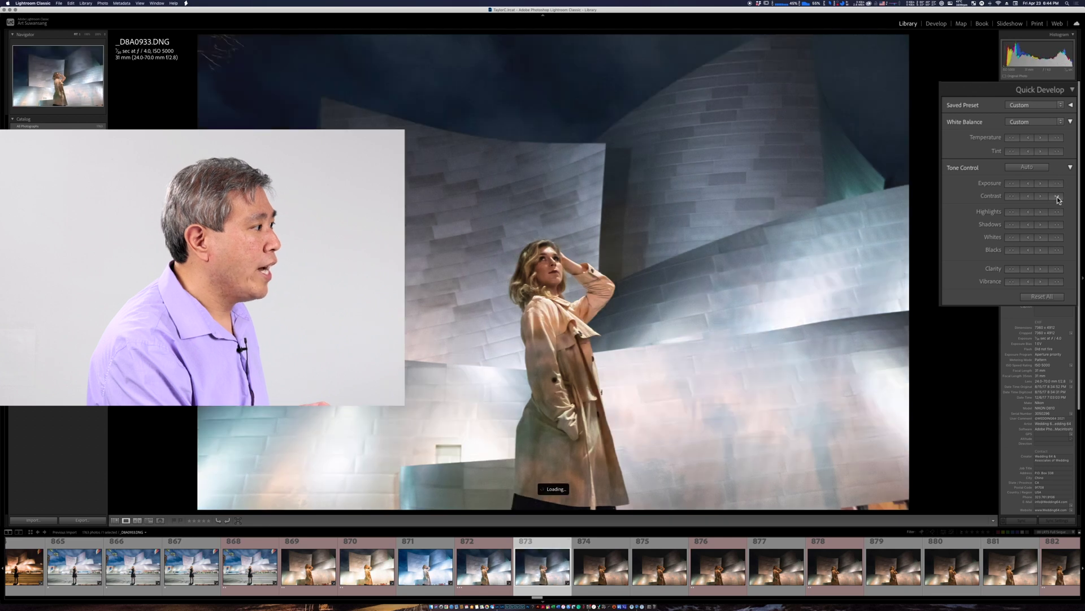
left_click(1057, 213)
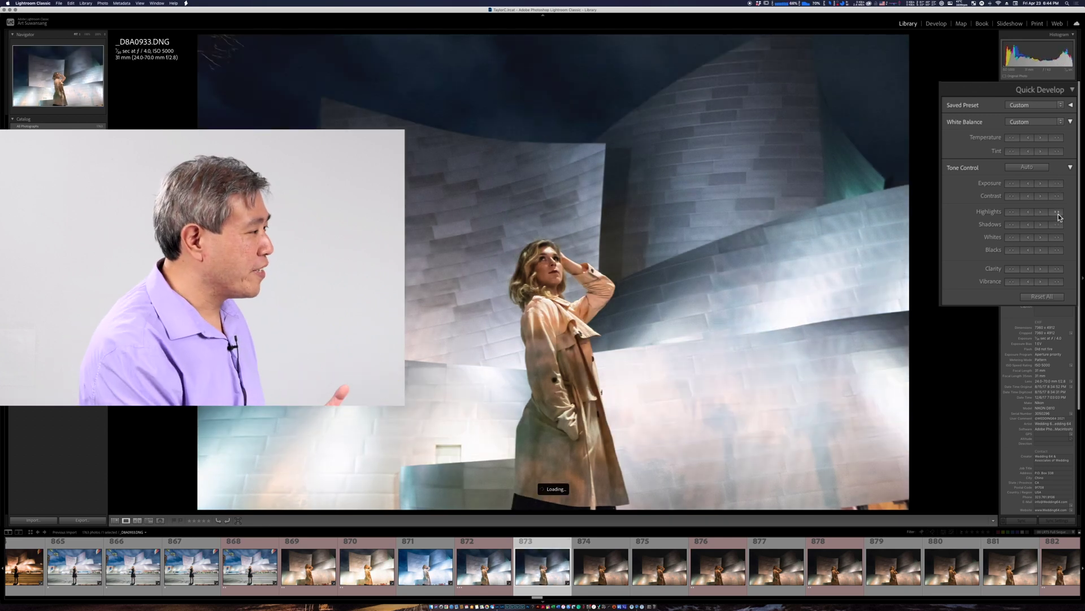
left_click(1057, 184)
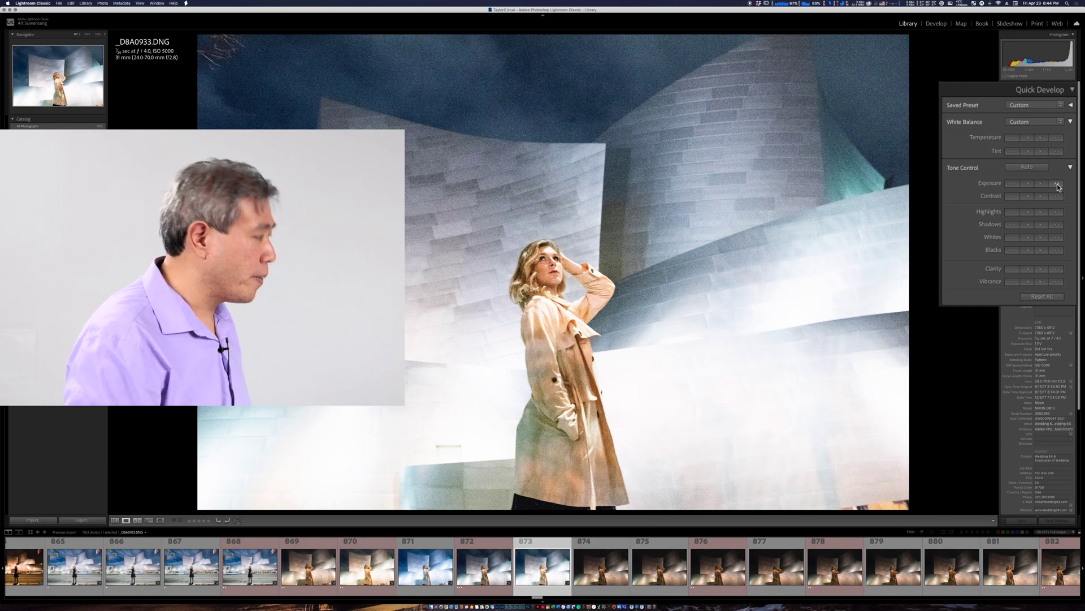
key("super+alt+comma")
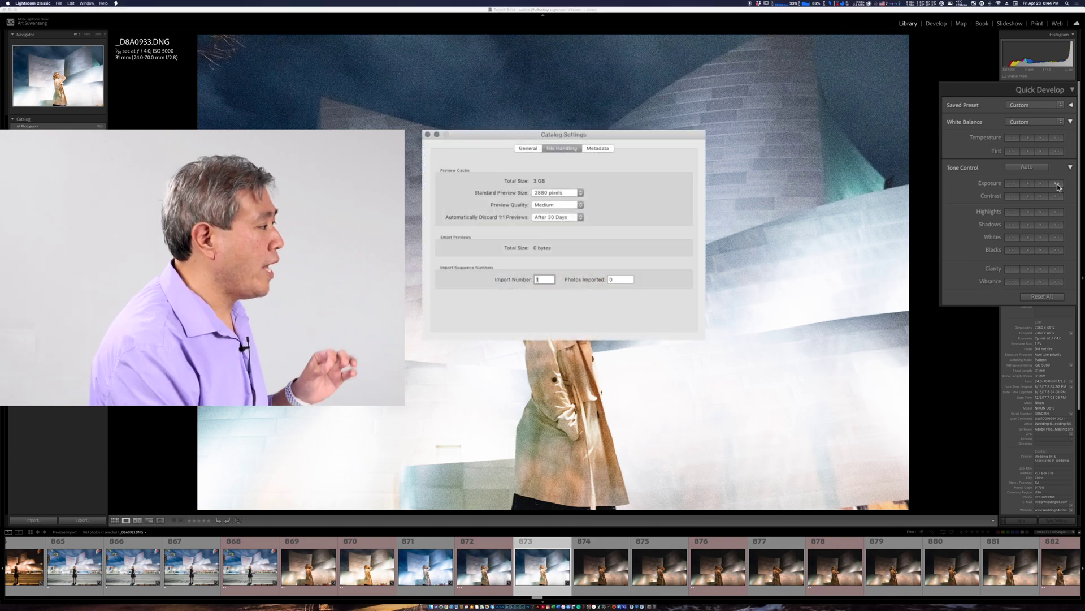
Step: Set Preview Quality to Low, close Catalog Settings, and advance to _D8A0934.DNG
left_click(550, 204)
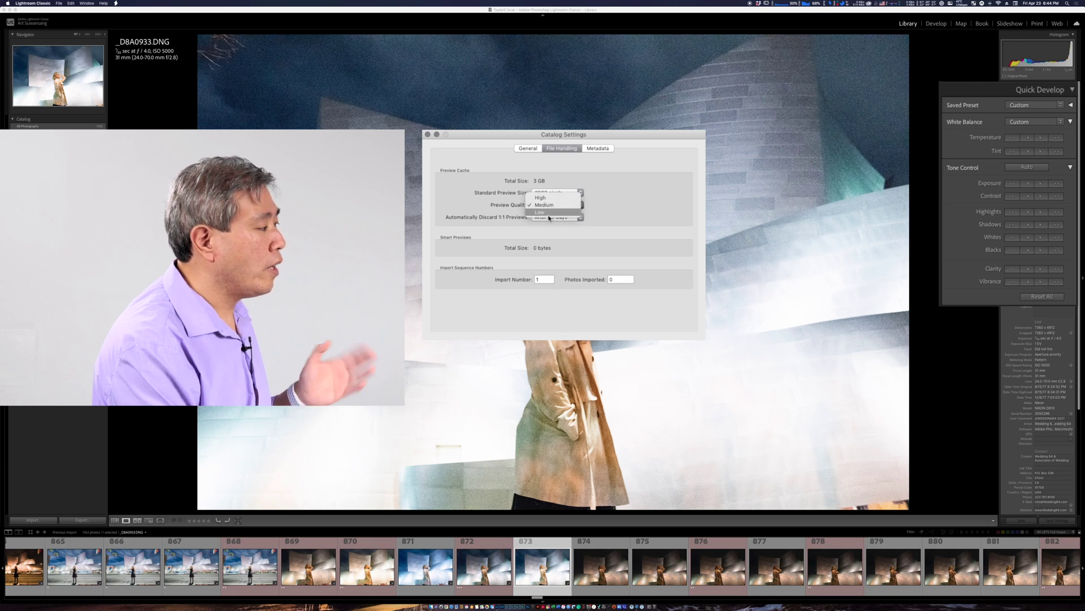
left_click(549, 216)
left_click(427, 135)
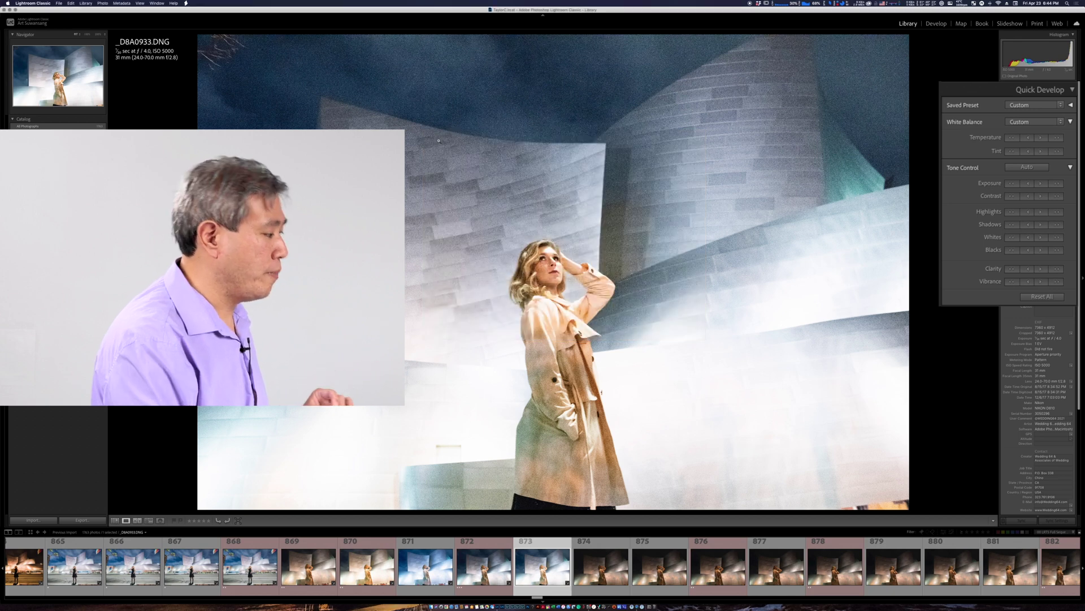
key("Right")
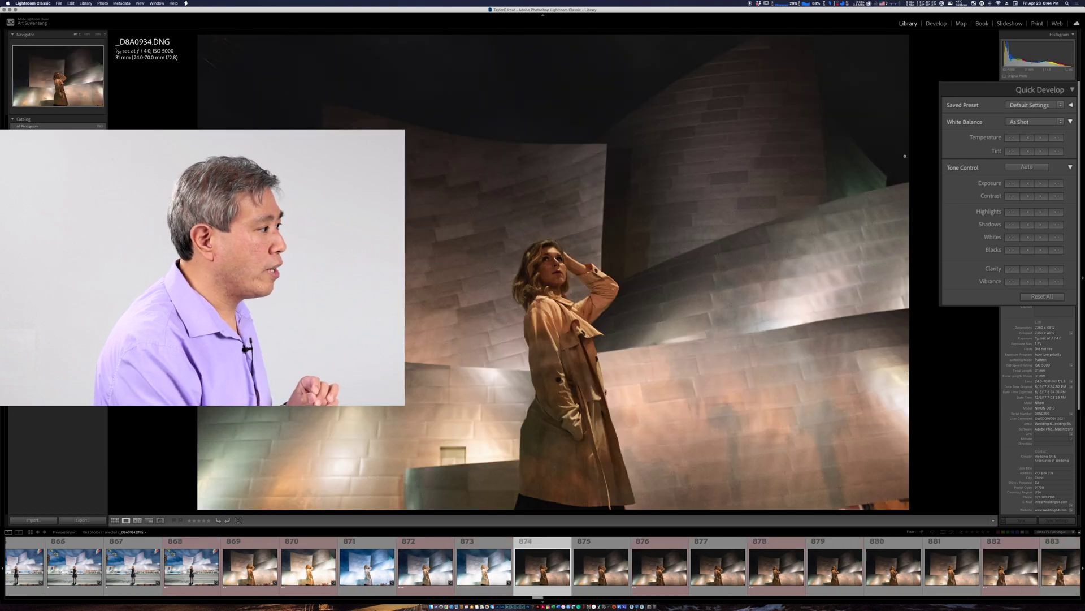
Step: Raise exposure, contrast and highlights on _D8A0934.DNG, cool its white balance, and nudge exposure up
left_click(1056, 185)
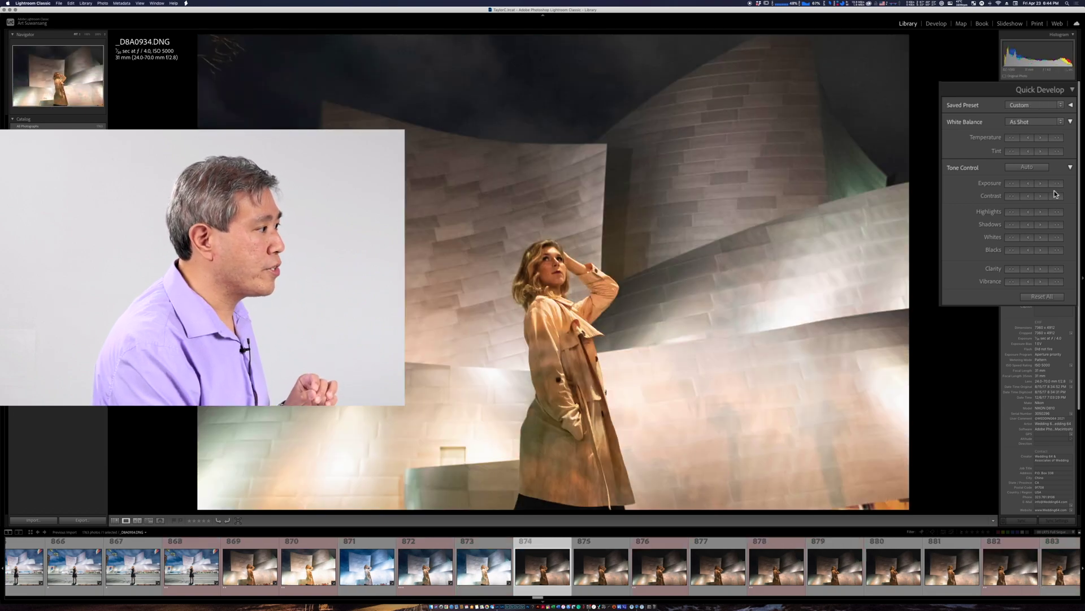
left_click(1056, 197)
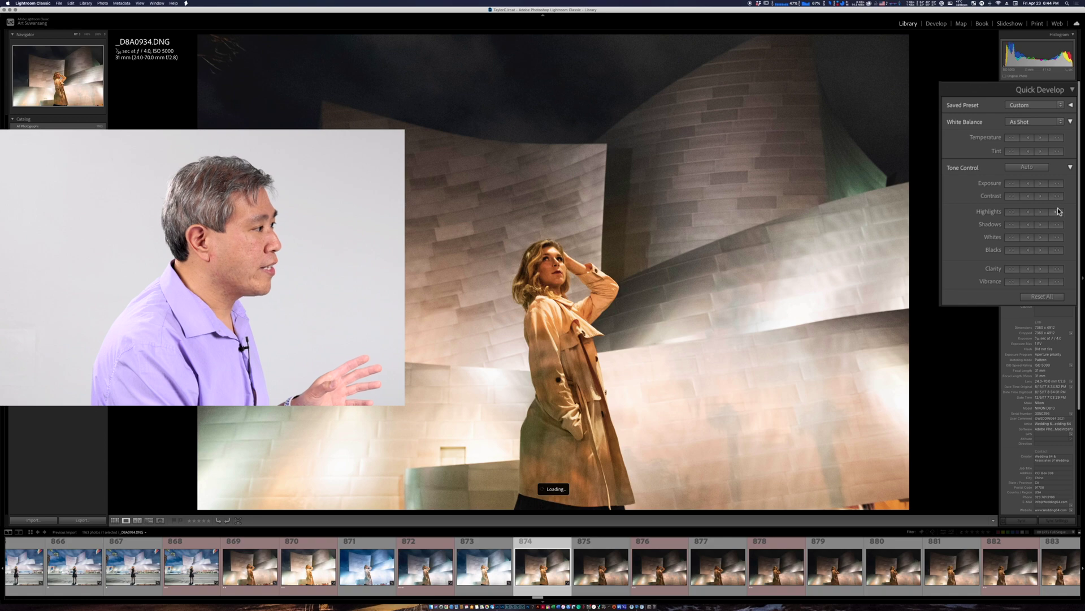
left_click(1057, 212)
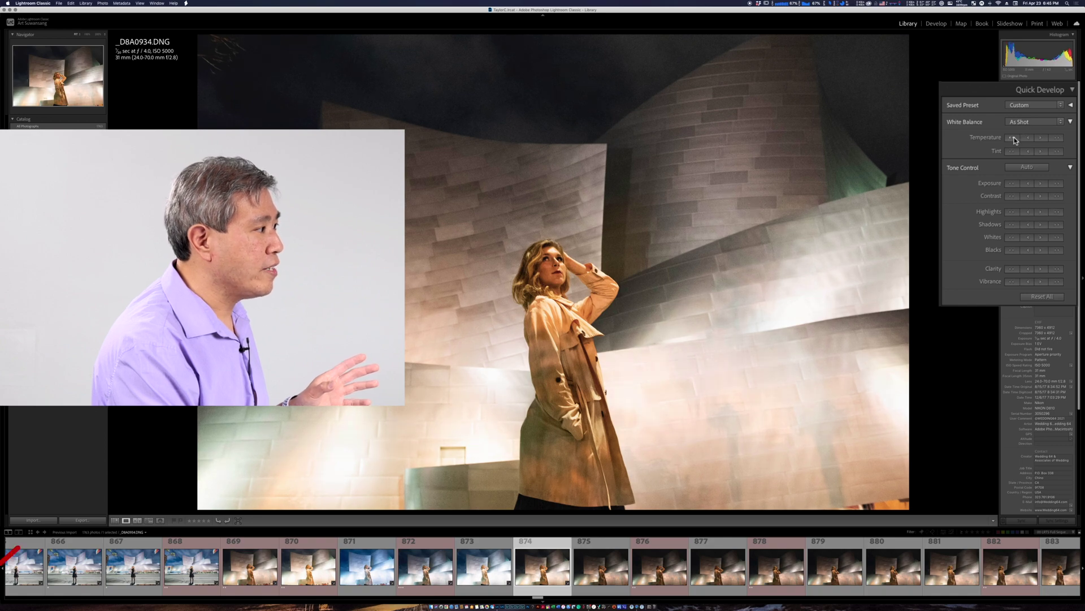
left_click(1012, 142)
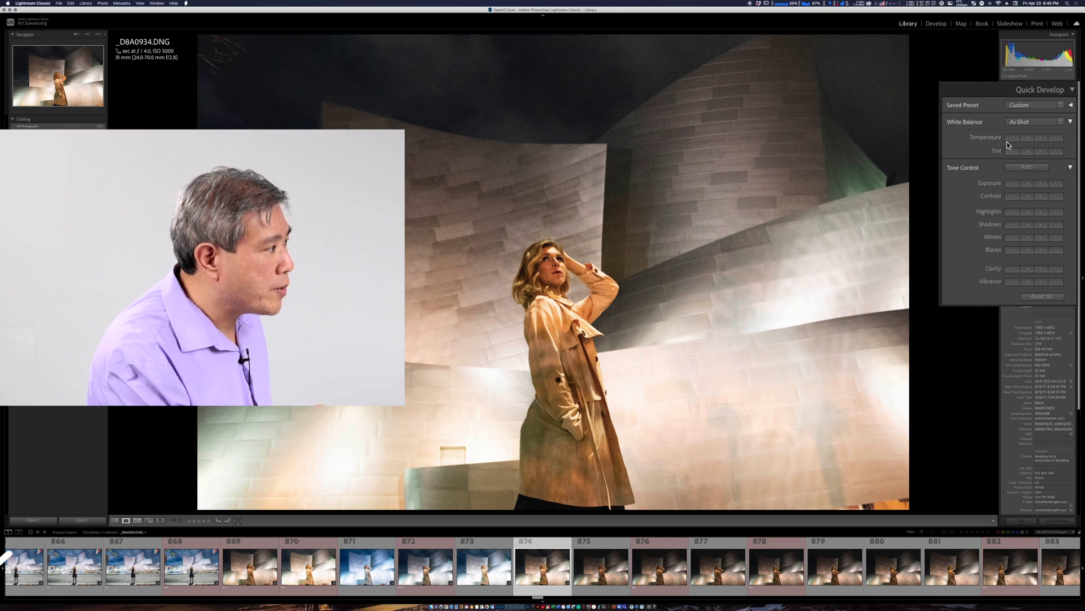
left_click(1013, 139)
left_click(1015, 139)
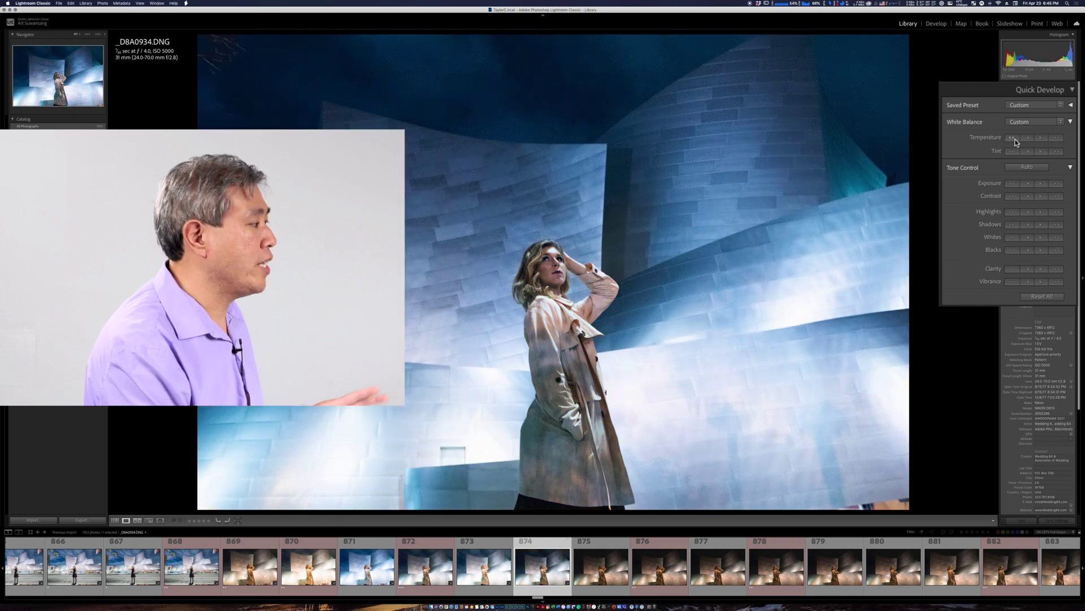
left_click(1042, 185)
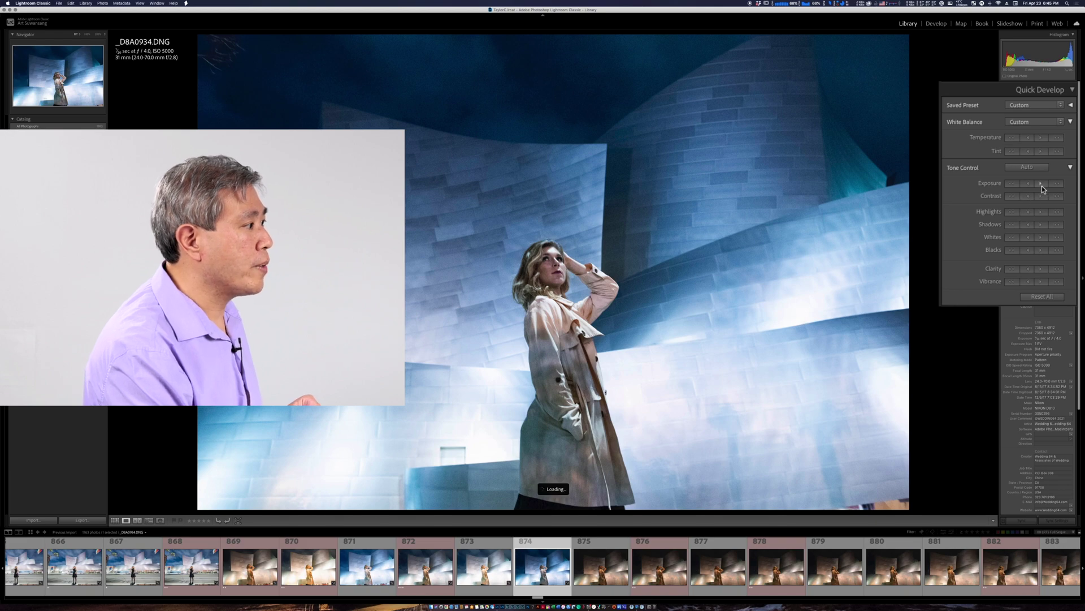
left_click(1042, 185)
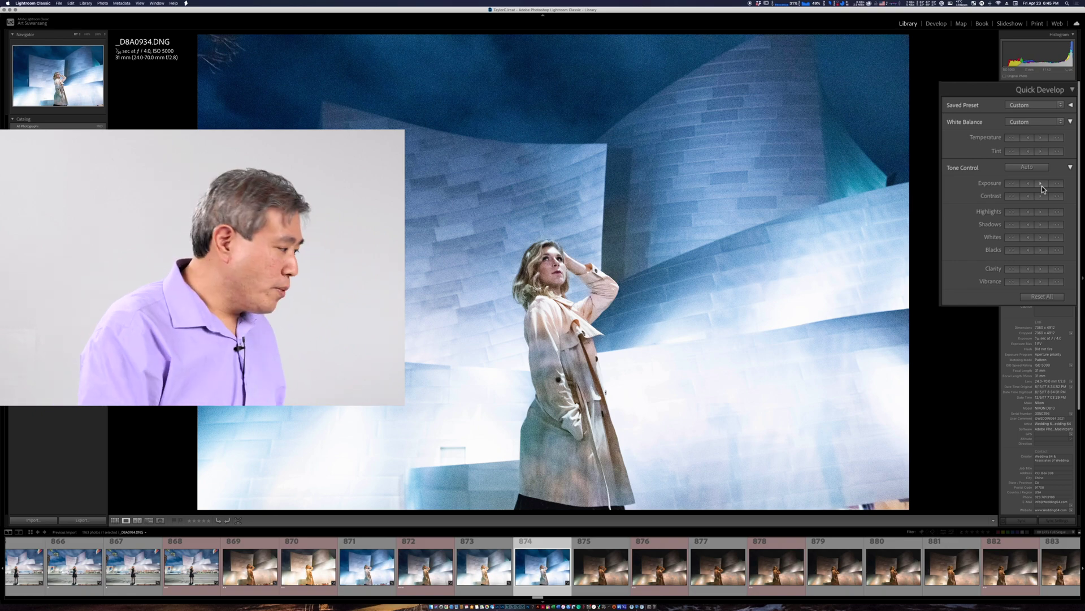
key("super+Tab")
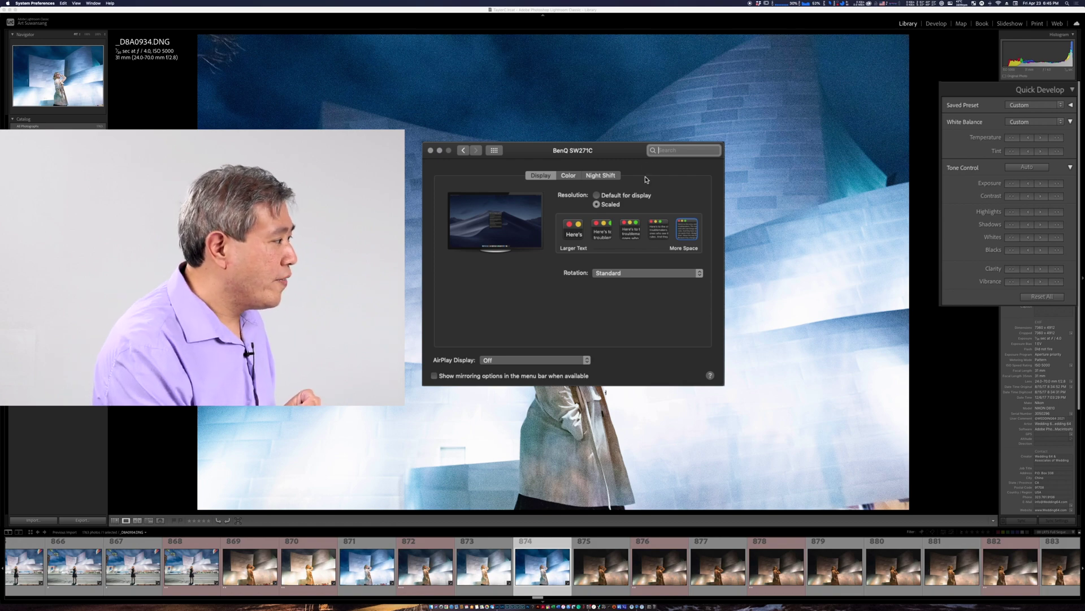
Step: Compare the BenQ SW271C's scaled resolution options and settle on the one that looks like 2560 × 1440
left_click(501, 151)
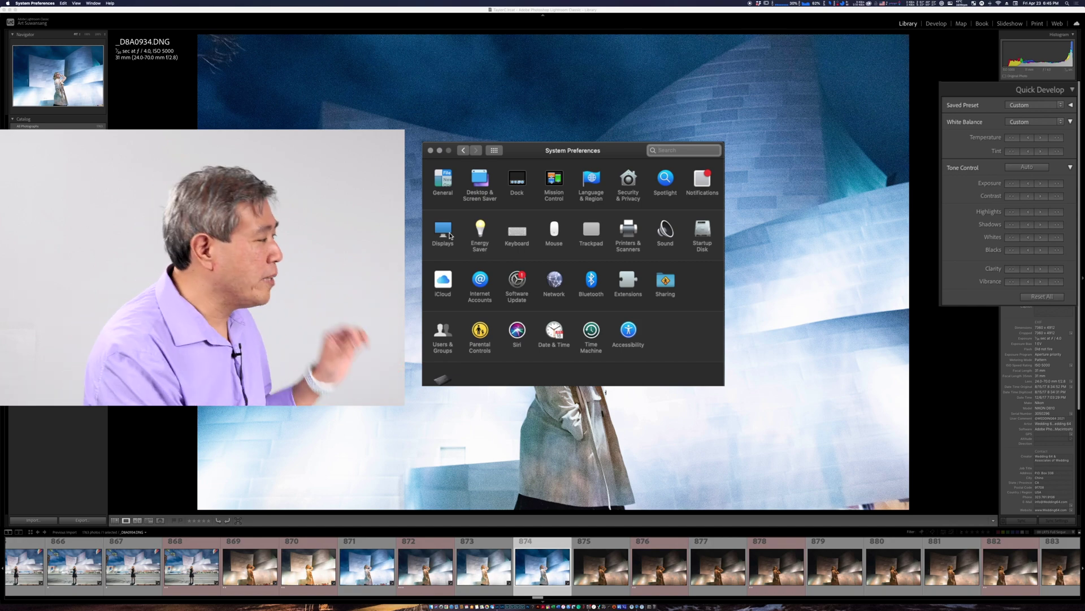
left_click(451, 236)
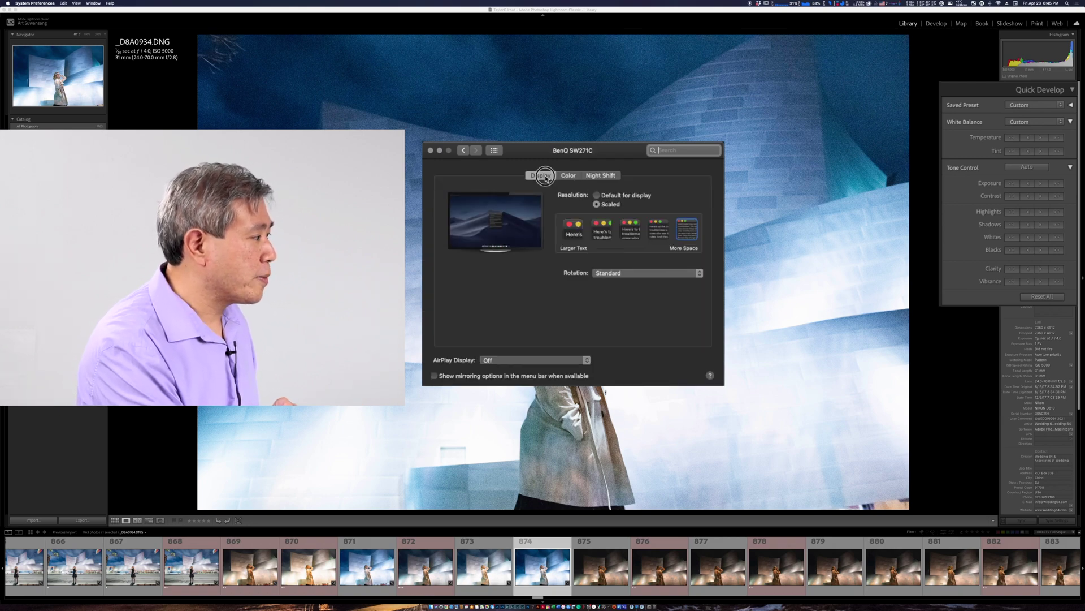
left_click(631, 231)
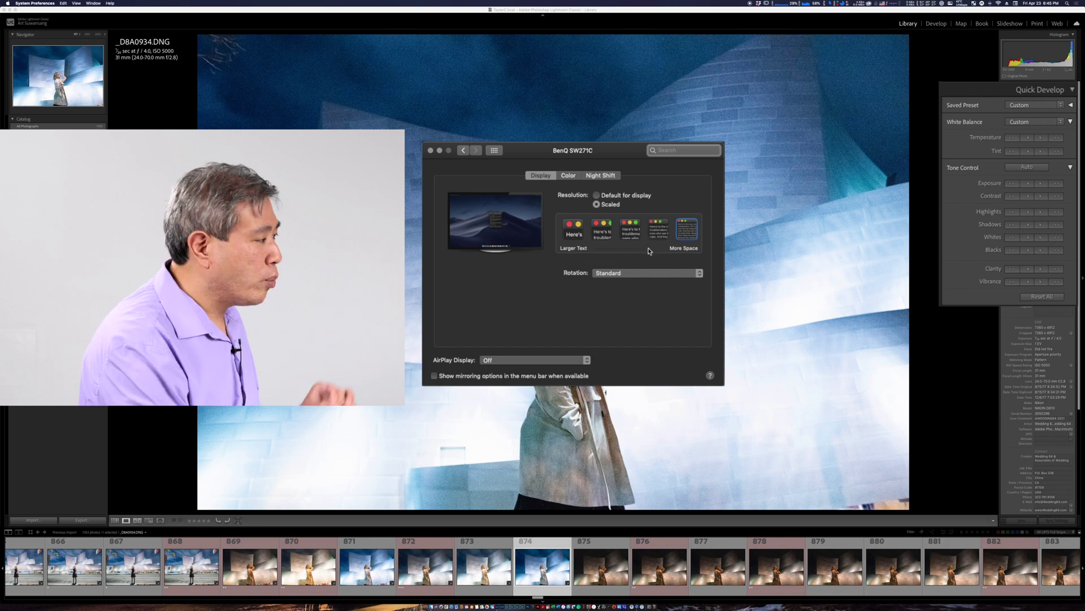
mouse_move(604, 235)
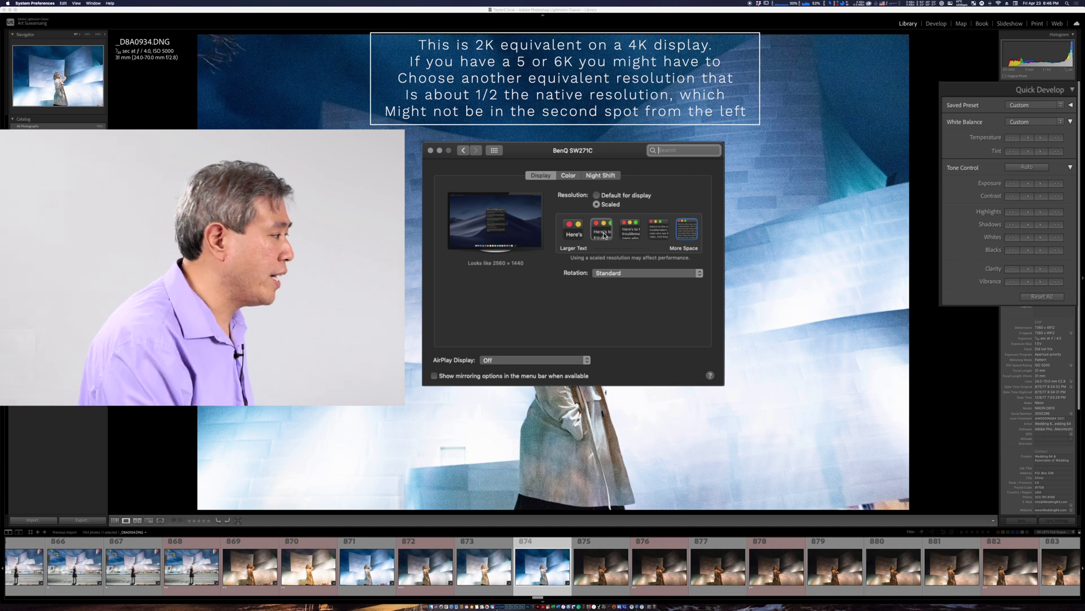
left_click(625, 234)
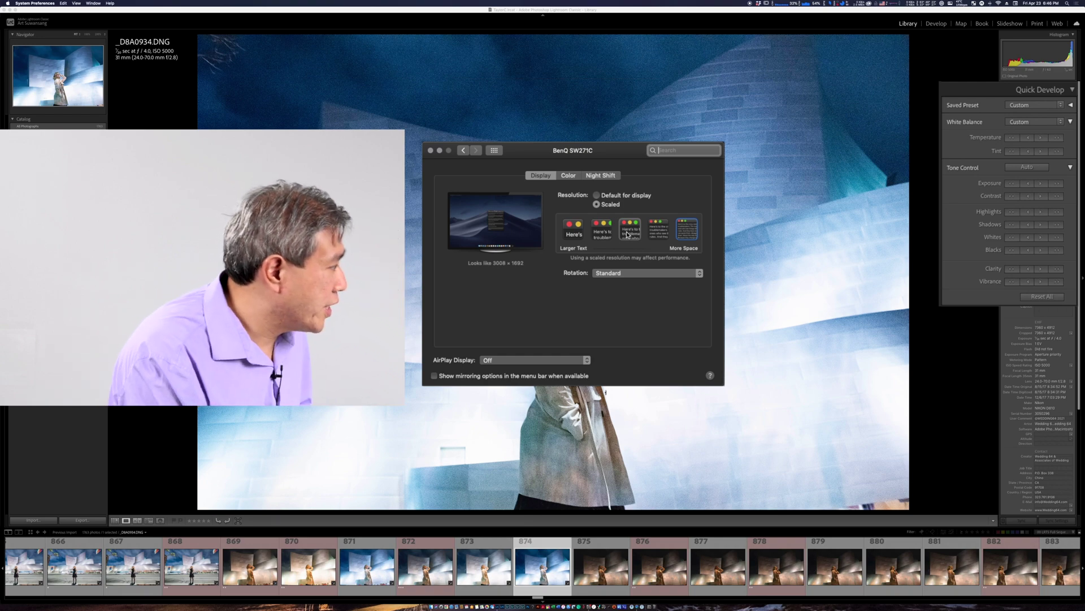
left_click(653, 233)
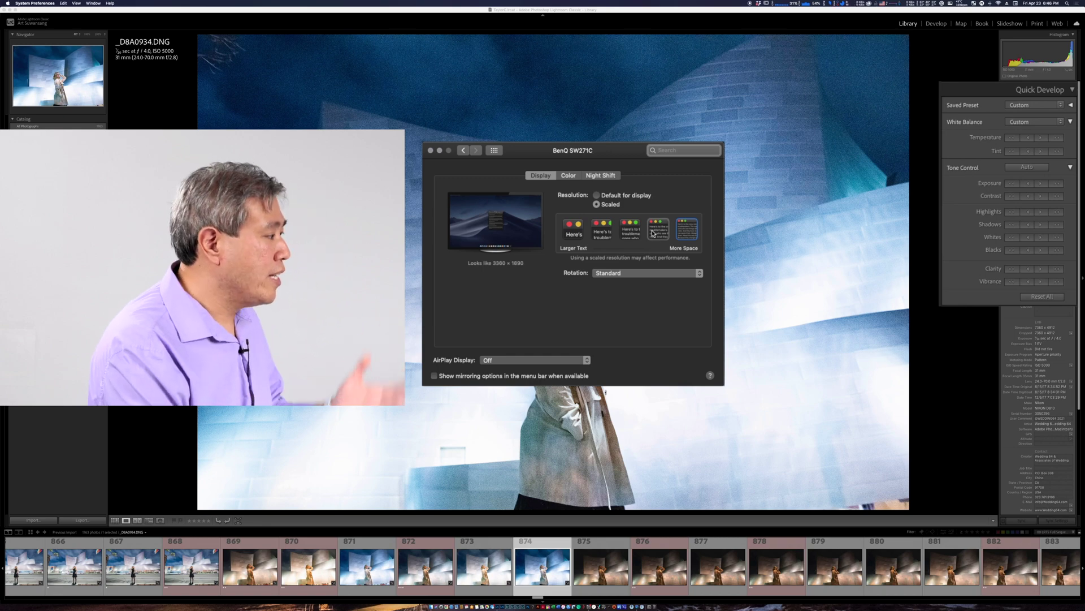
left_click(626, 233)
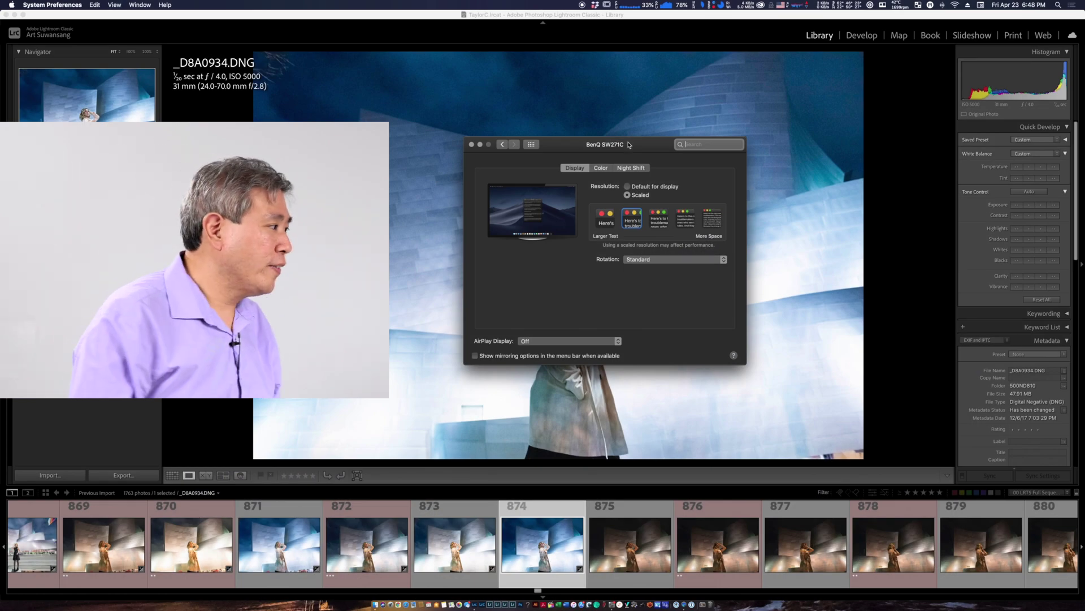
mouse_move(627, 217)
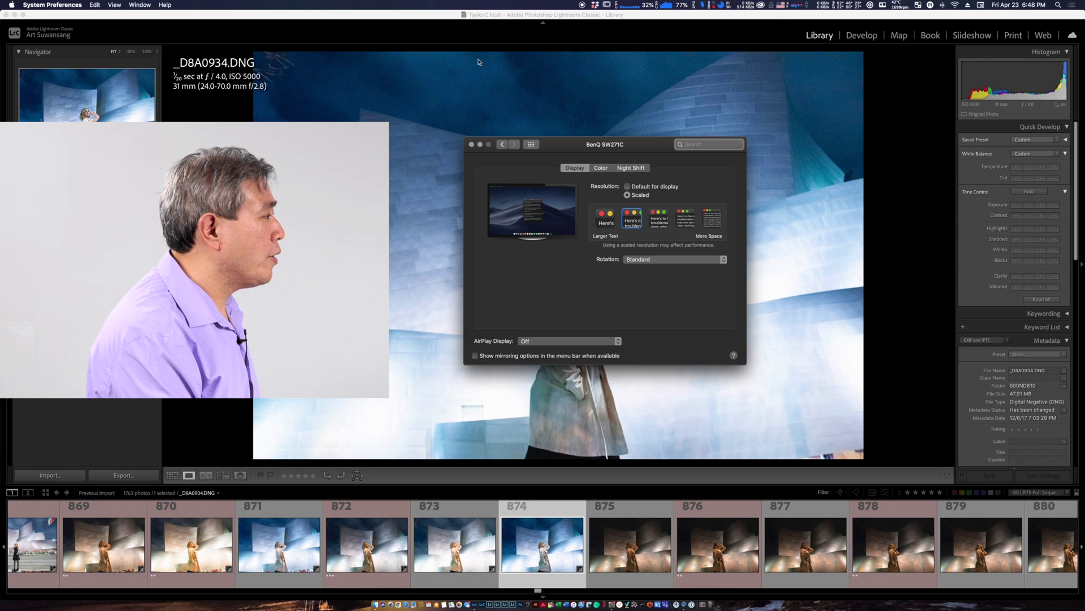
Step: Back in Lightroom, confirm 2880-pixel, Low-quality standard previews in Catalog Settings, then close it
left_click(449, 34)
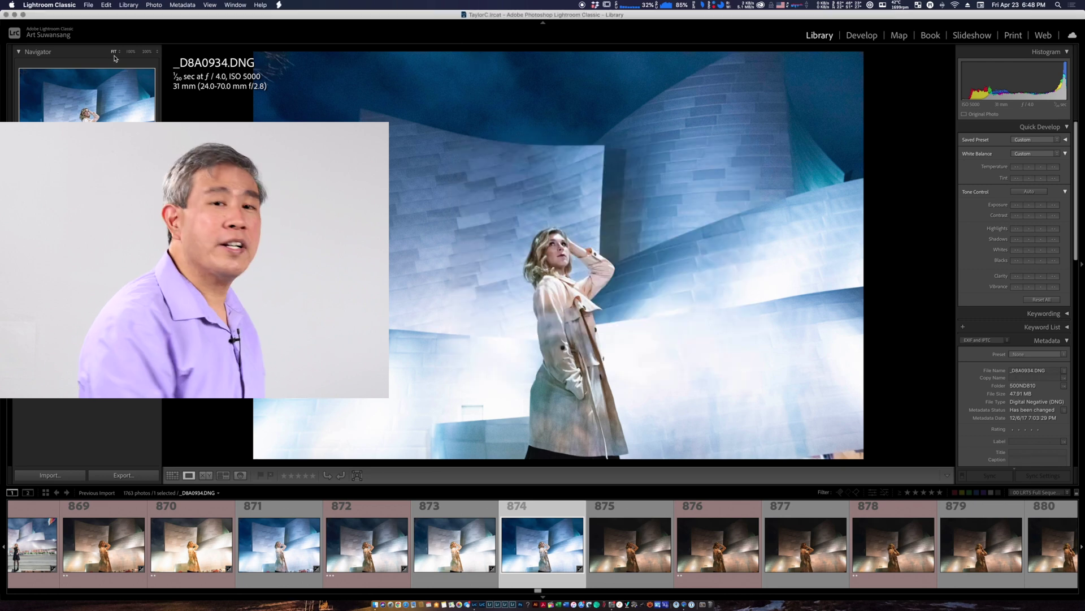
key("super+alt+comma")
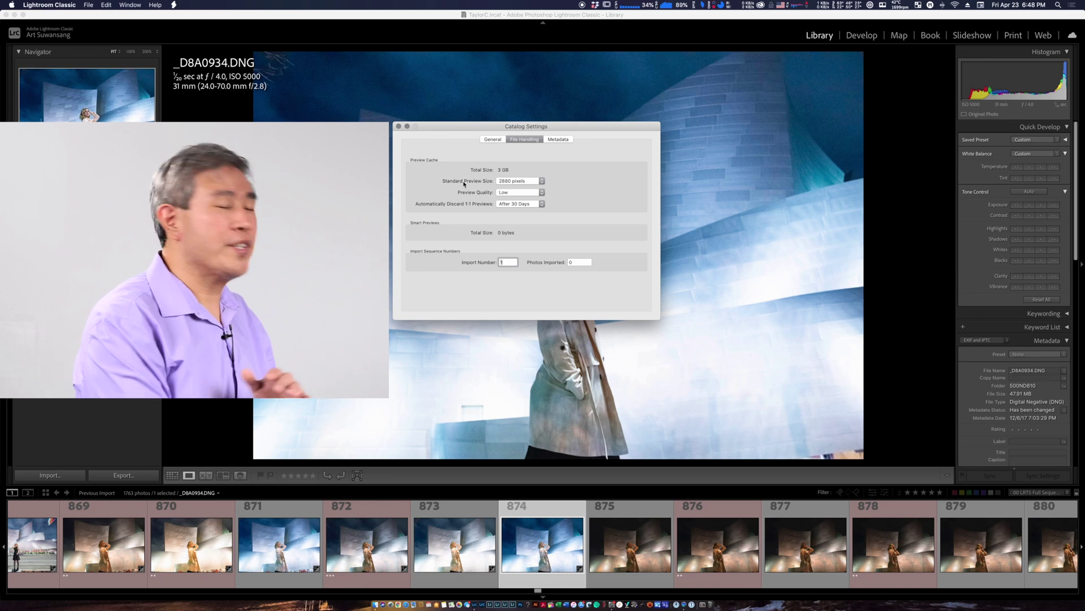
left_click(538, 182)
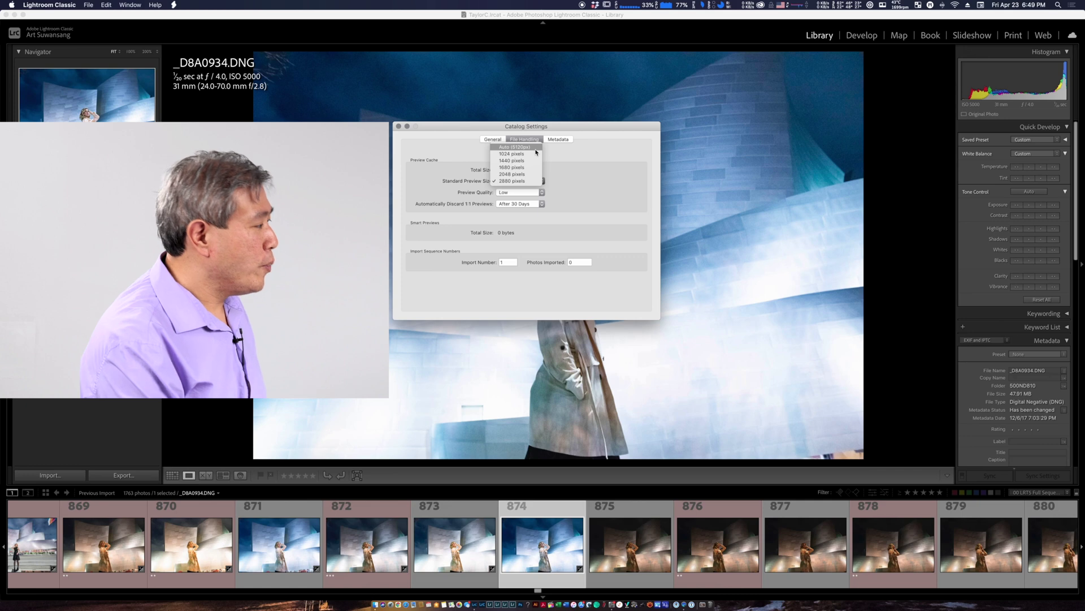
key("super+Tab")
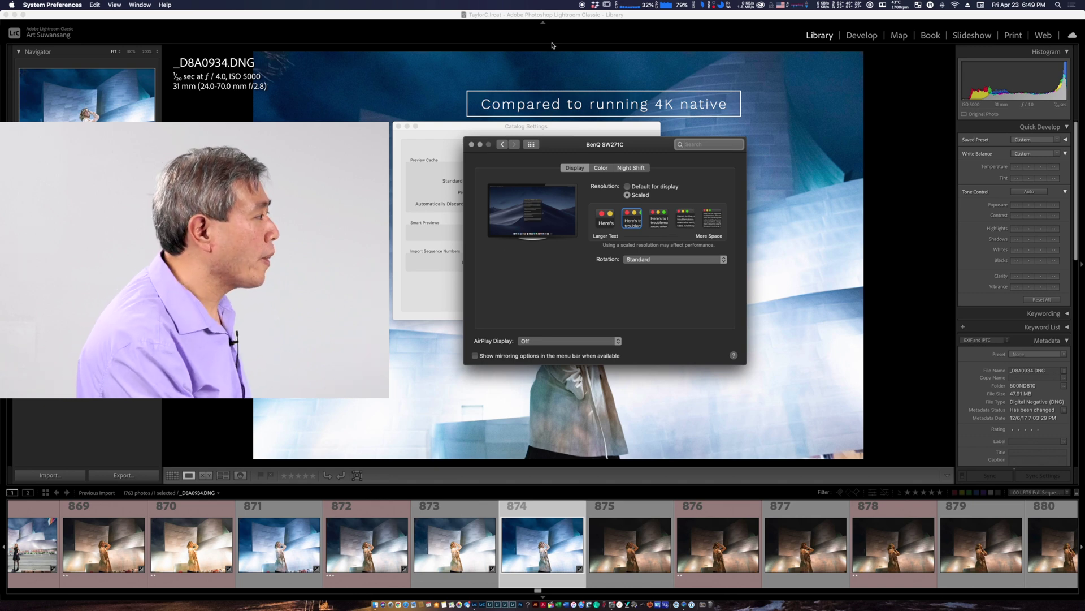
key("super+q")
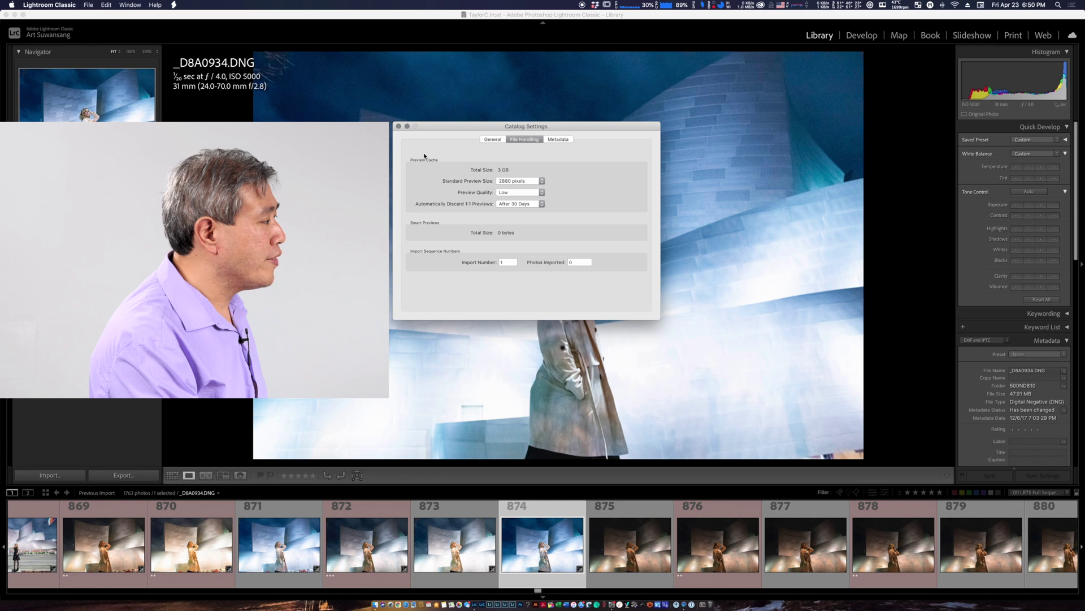
left_click(399, 126)
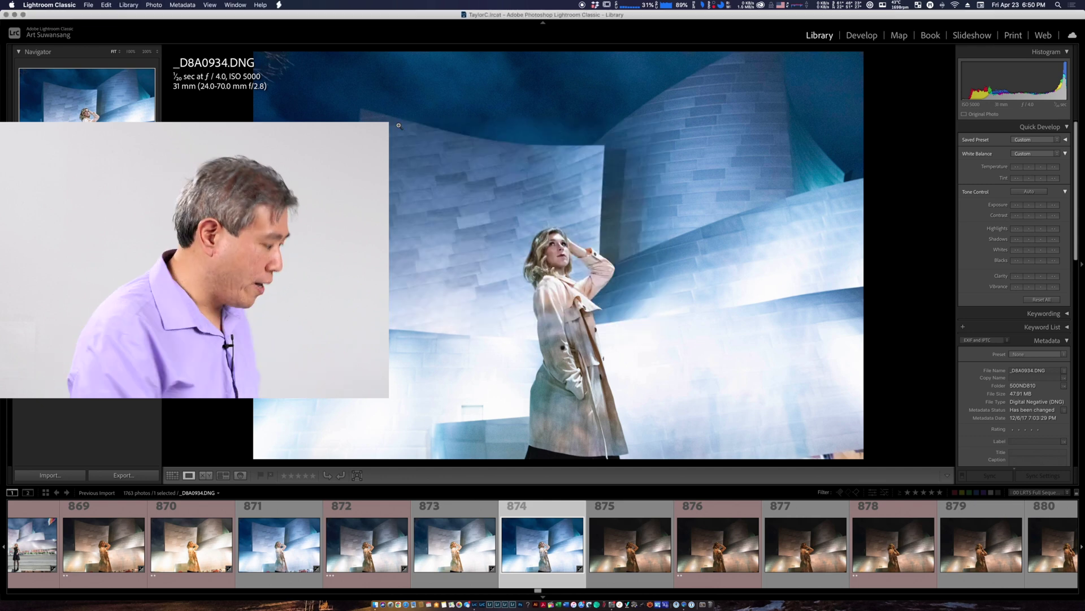
Step: On the next photo, raise exposure and shadows, cool the white balance, and nudge exposure up
key("Right")
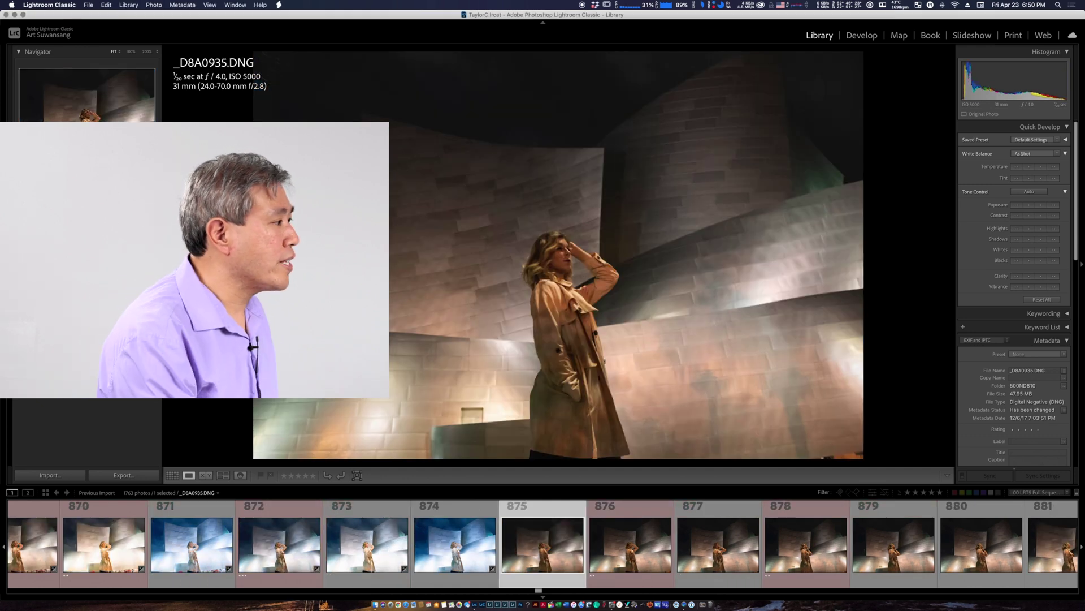
left_click(1054, 207)
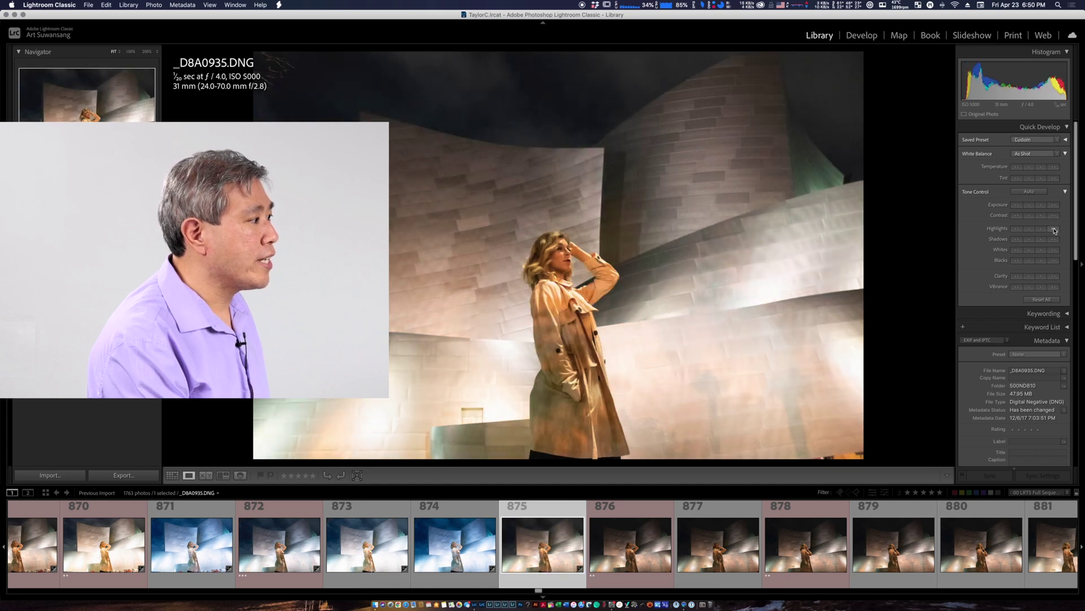
left_click(1055, 240)
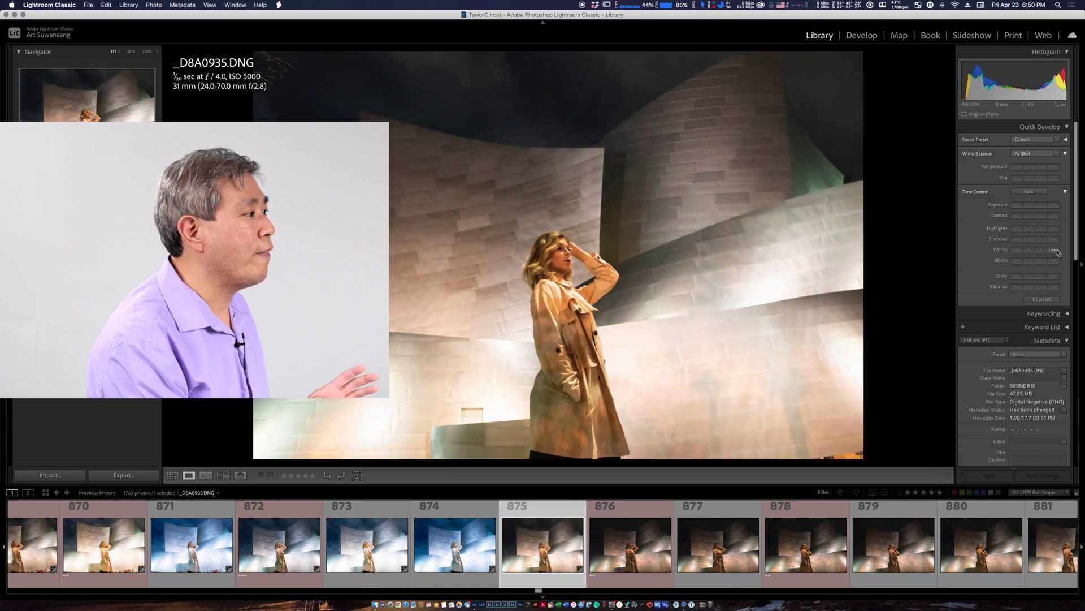
left_click(1056, 260)
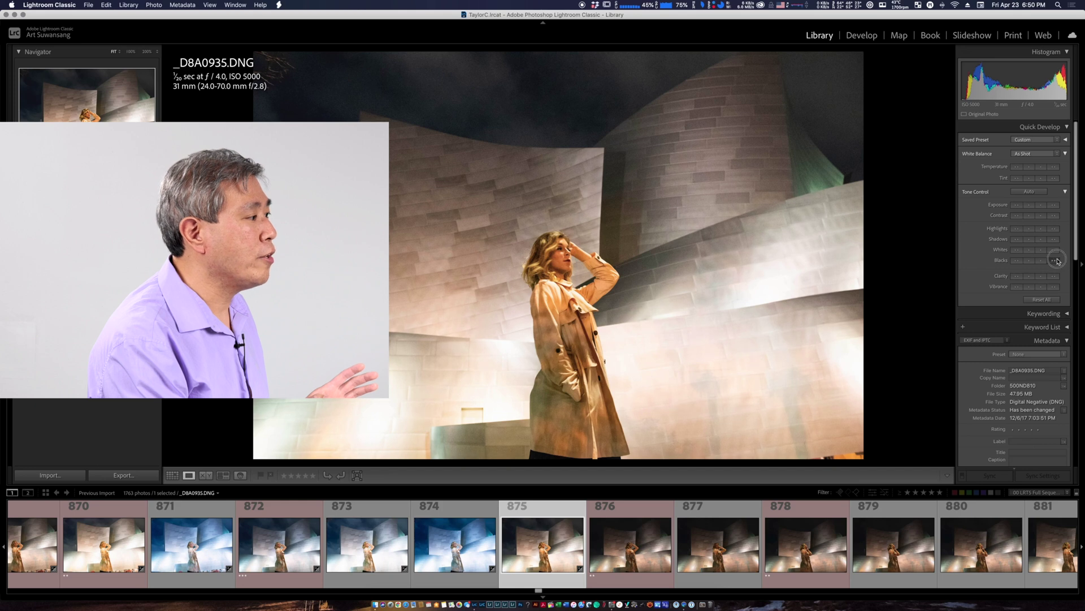
left_click(1018, 167)
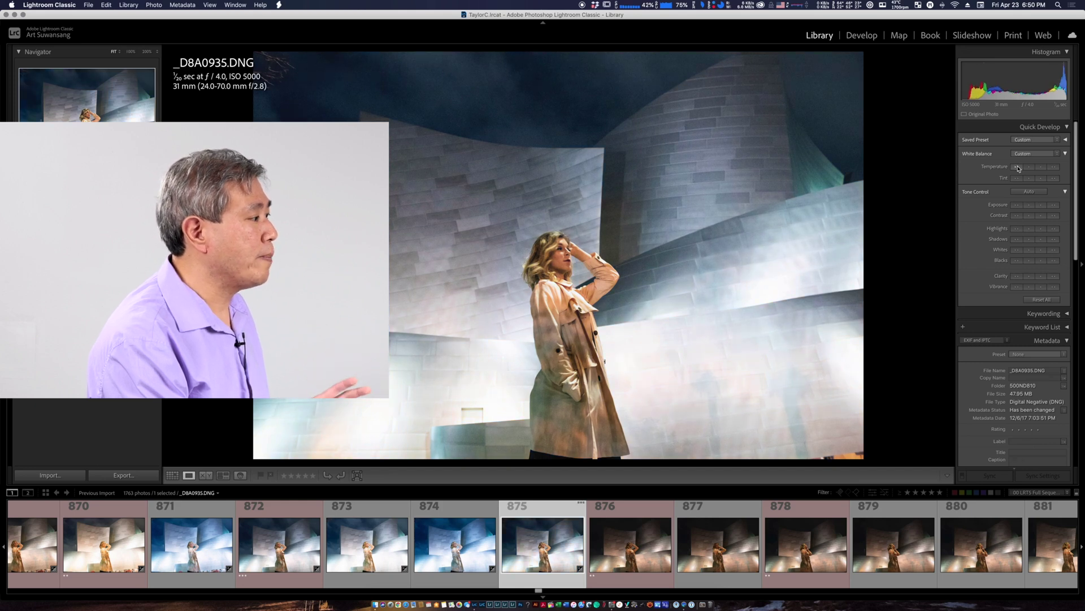
left_click(1042, 205)
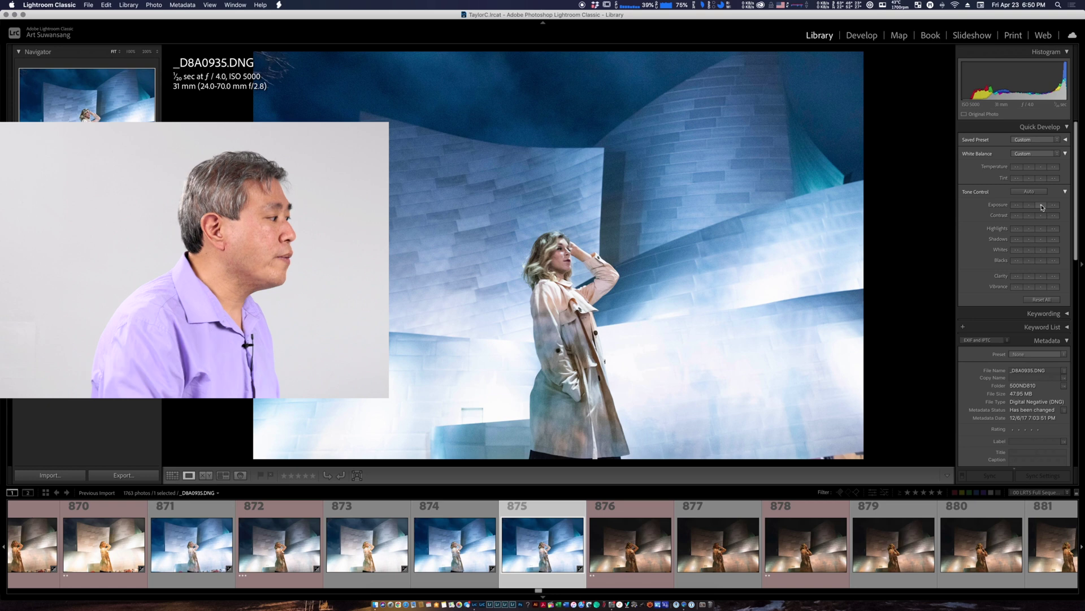
Step: On 17TaylorM_FAS_0549.DNG, raise exposure twice, cool white balance, raise highlights, then reopen Catalog Settings
key("Right")
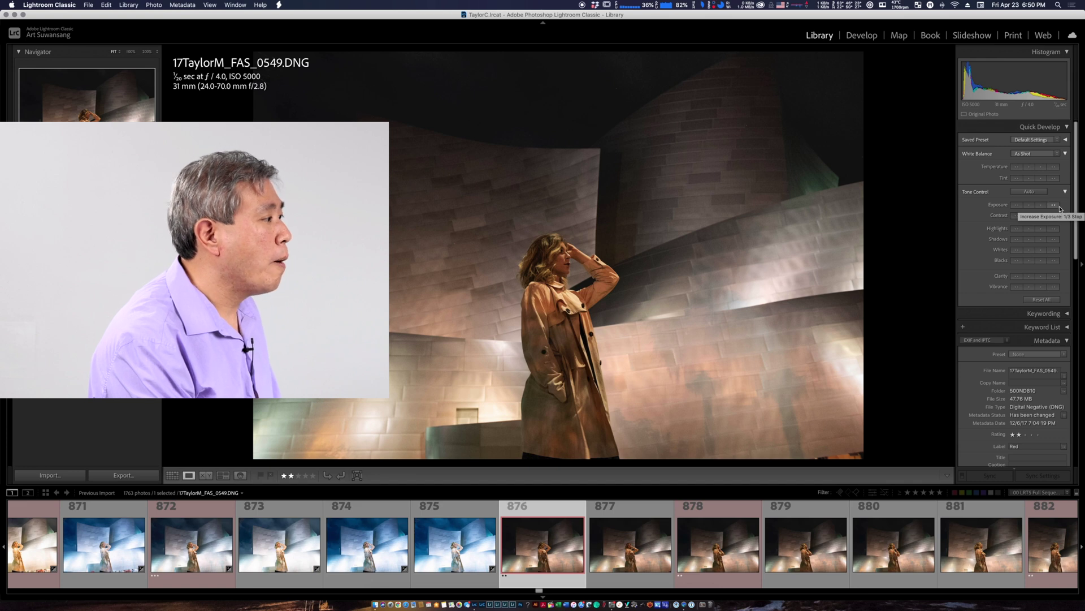
left_click(1055, 205)
left_click(1056, 206)
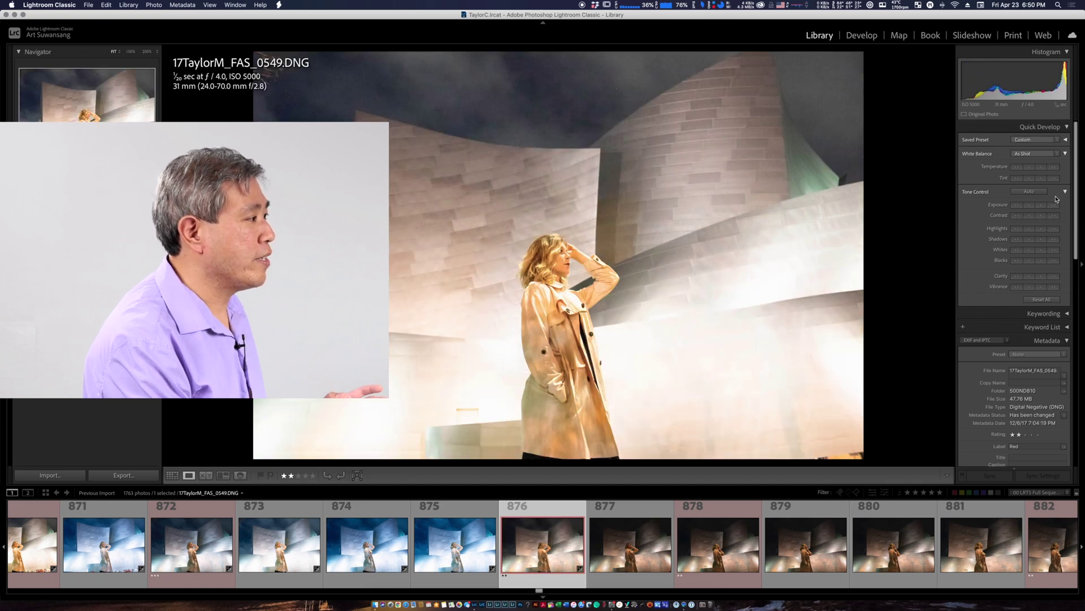
left_click(1029, 168)
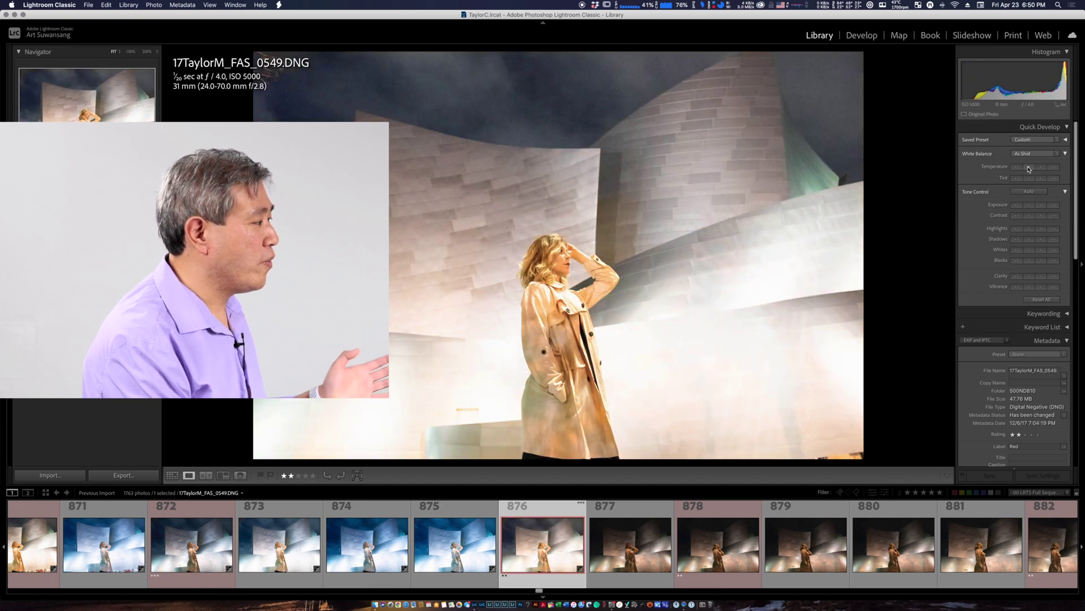
left_click(1054, 228)
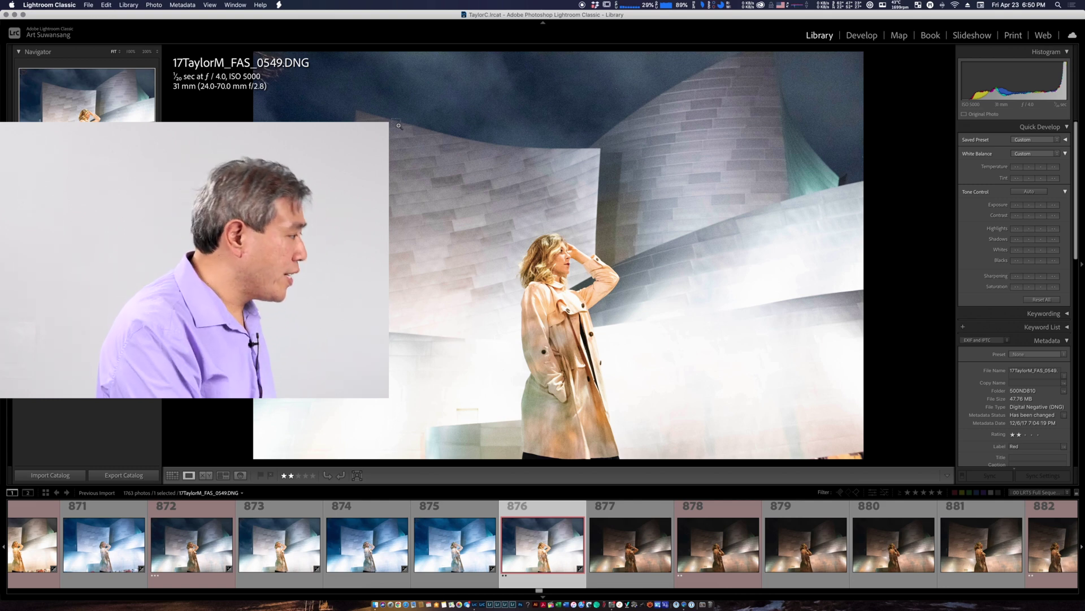
key("super+alt+comma")
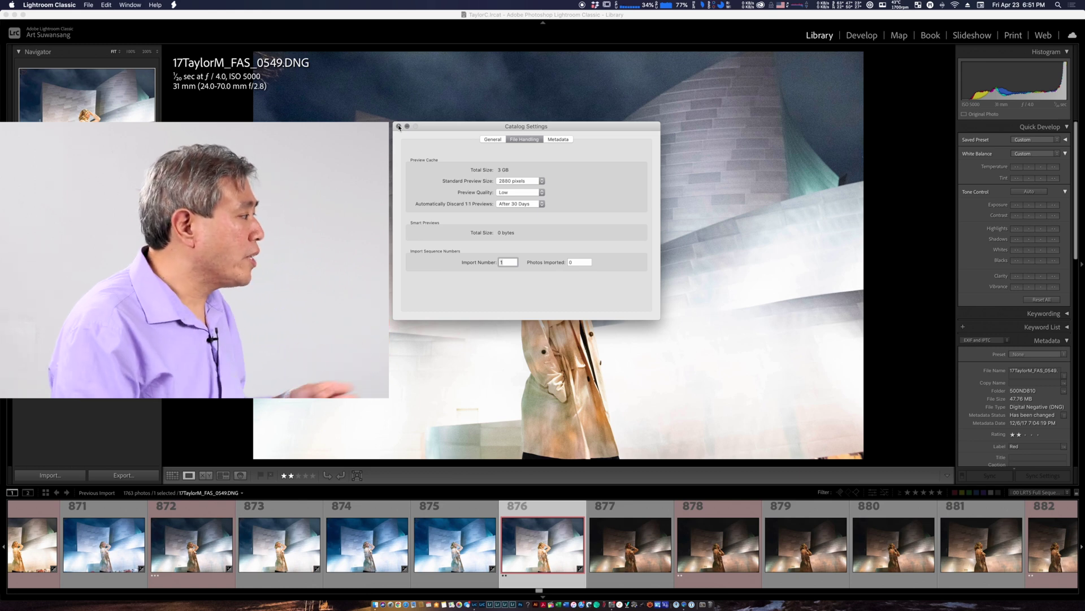
Step: Switch Preview Quality to Medium, close Catalog Settings, and select photo 877, _D8A0937.DNG
left_click(530, 195)
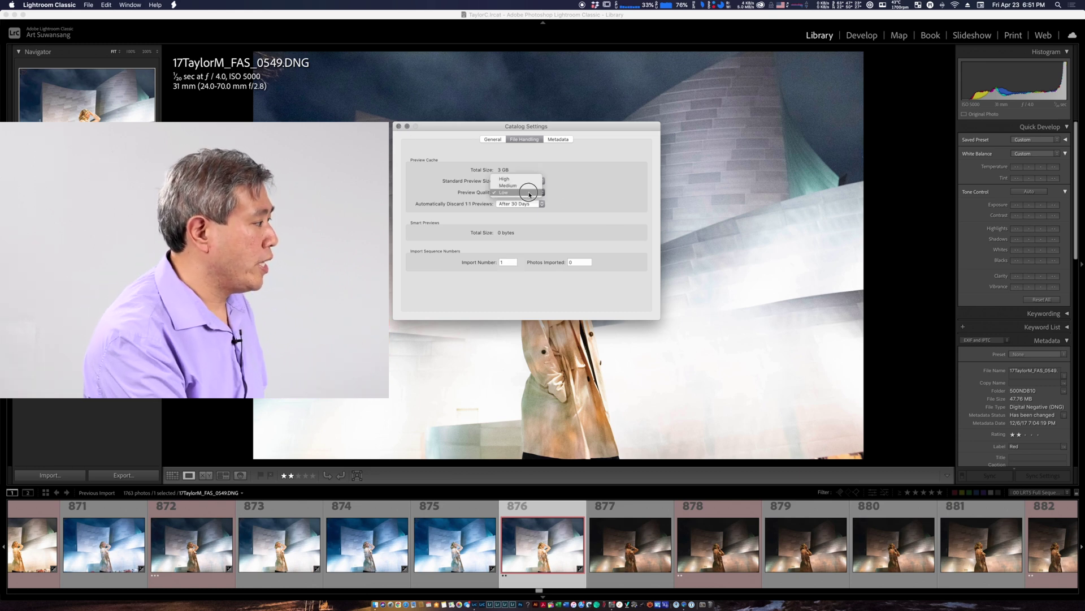
left_click(526, 187)
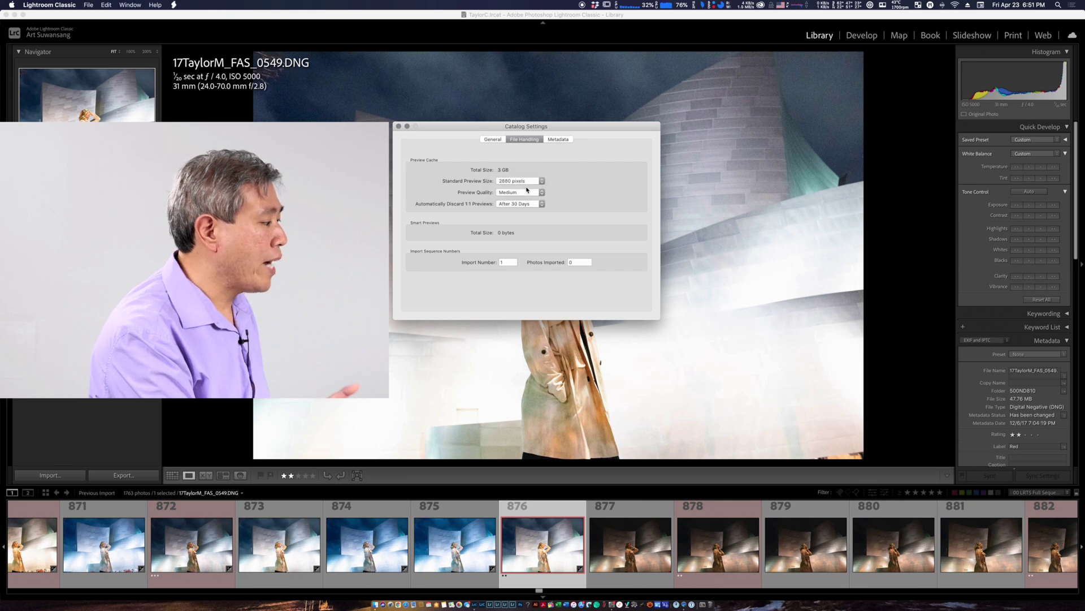
left_click(400, 126)
left_click(632, 529)
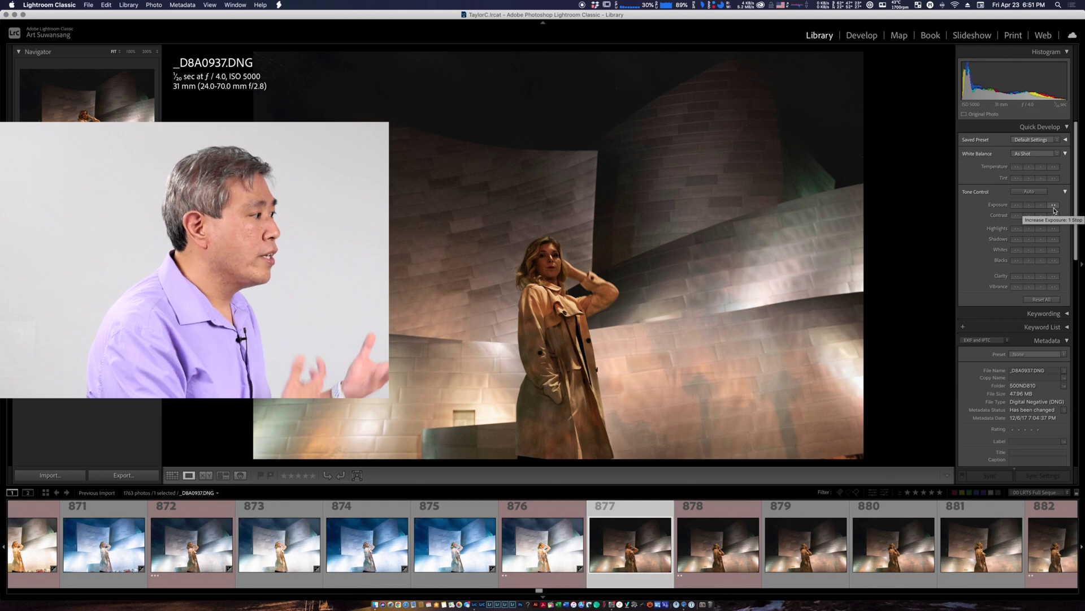
Step: Raise exposure one stop, nudge contrast and shadows up, and cool the temperature for _D8A0937.DNG
left_click(1054, 206)
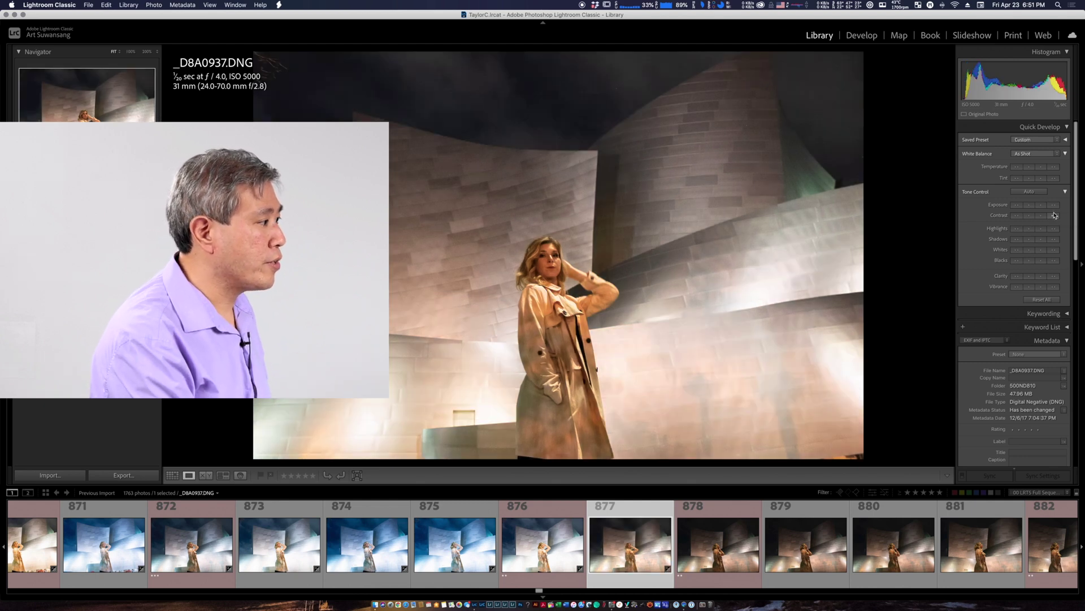
left_click(1055, 216)
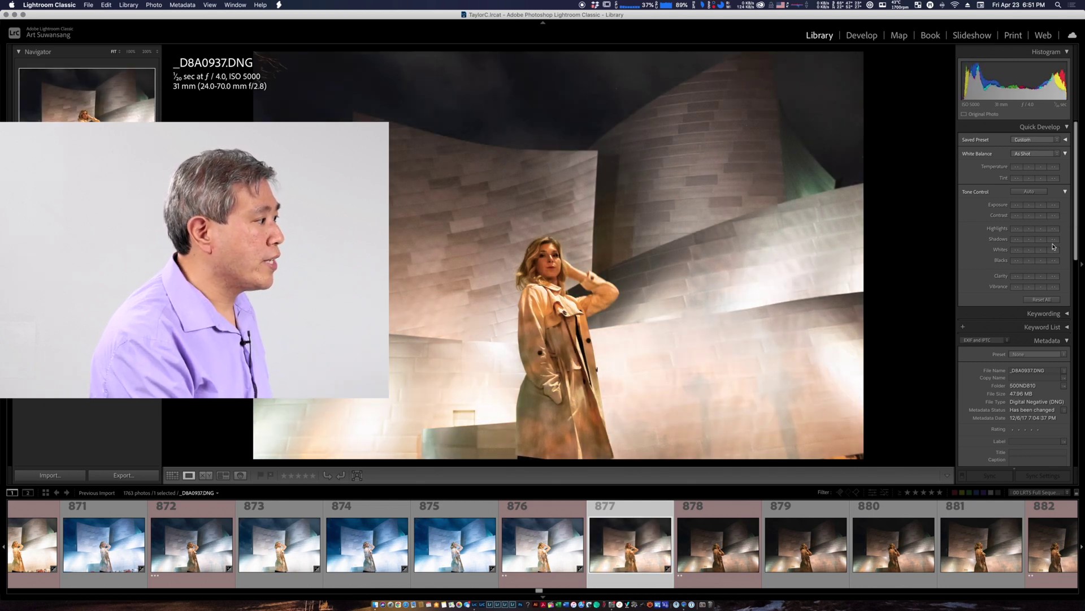
left_click(1054, 240)
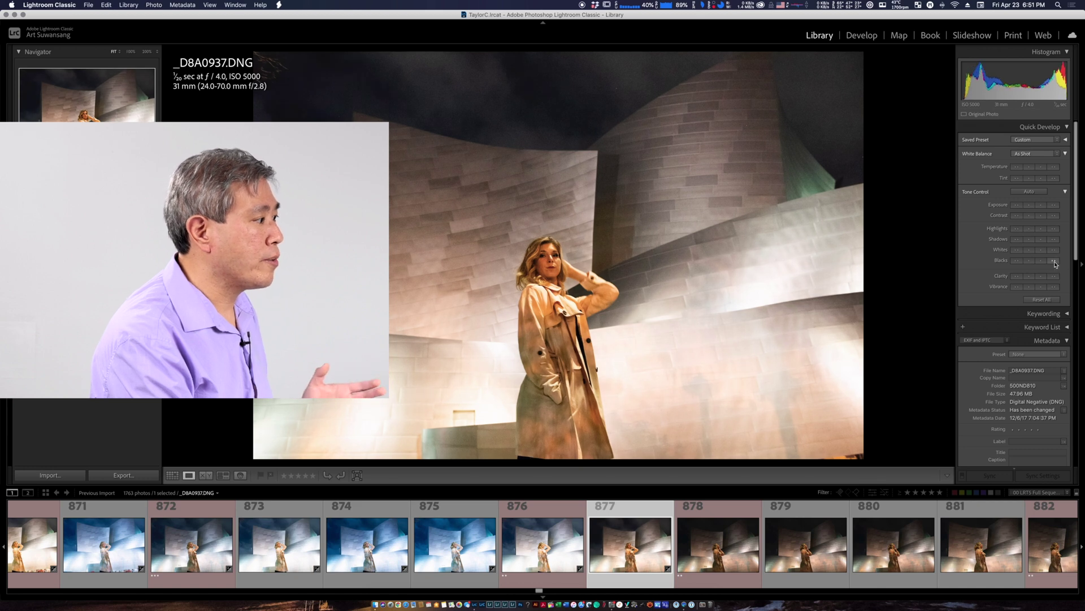
left_click(1017, 168)
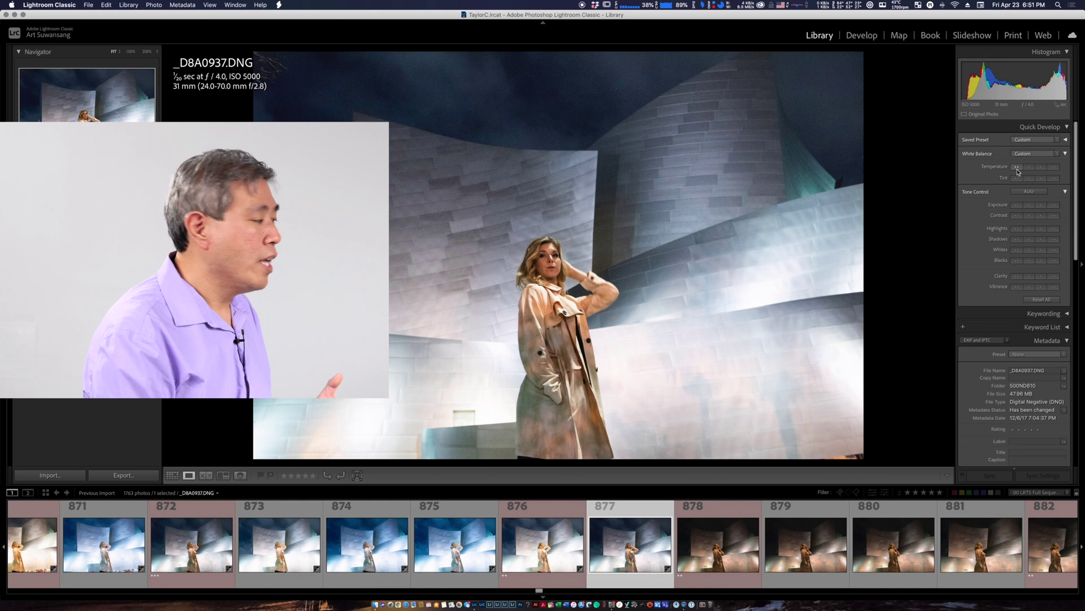